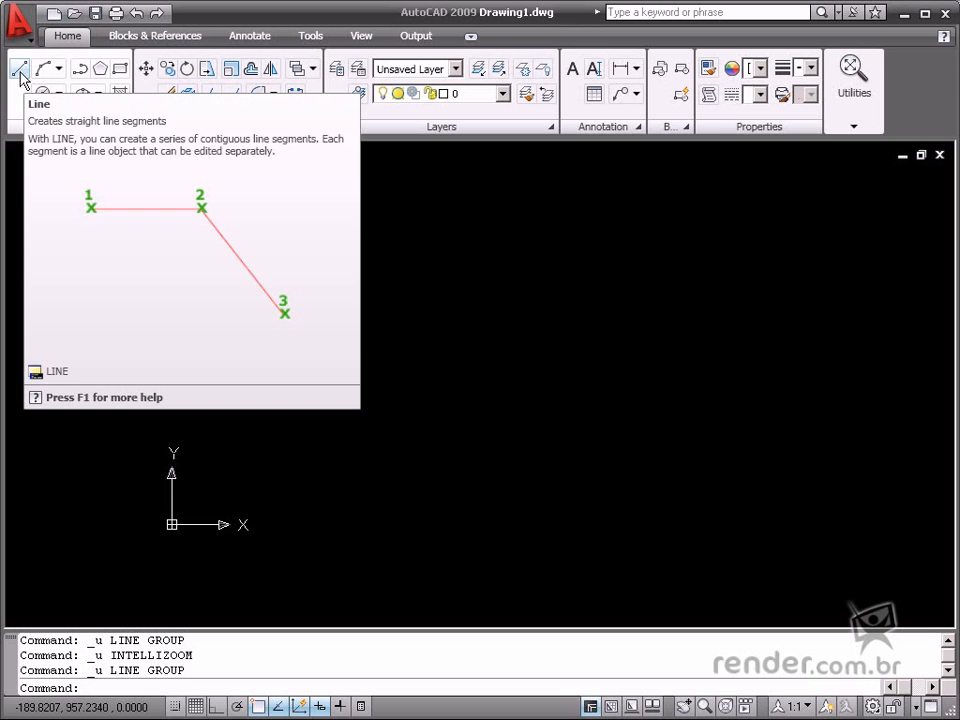
- Draw a closed, irregular nine-sided outline of connected freehand line segments above and beside the origin, ending at its starting point
left_click(19, 70)
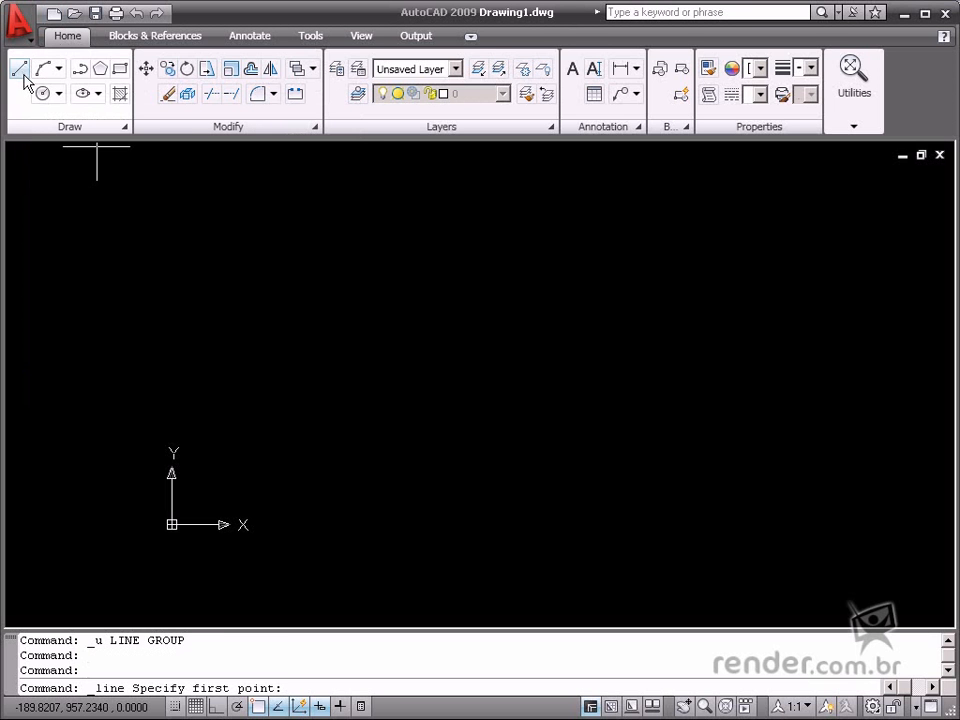
left_click(359, 398)
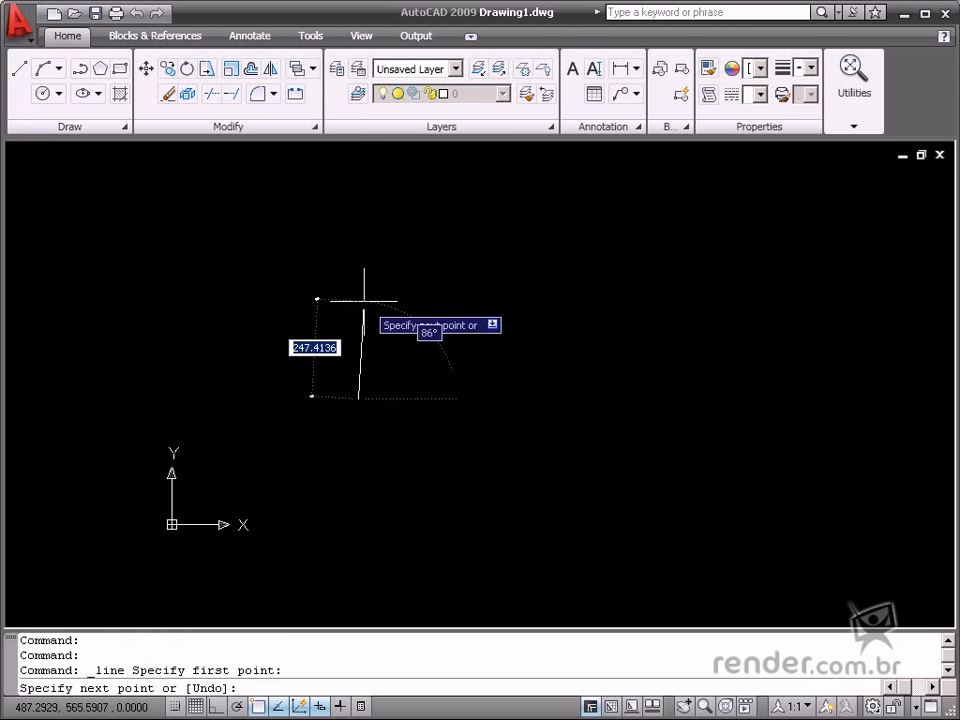
left_click(314, 338)
left_click(331, 253)
left_click(483, 295)
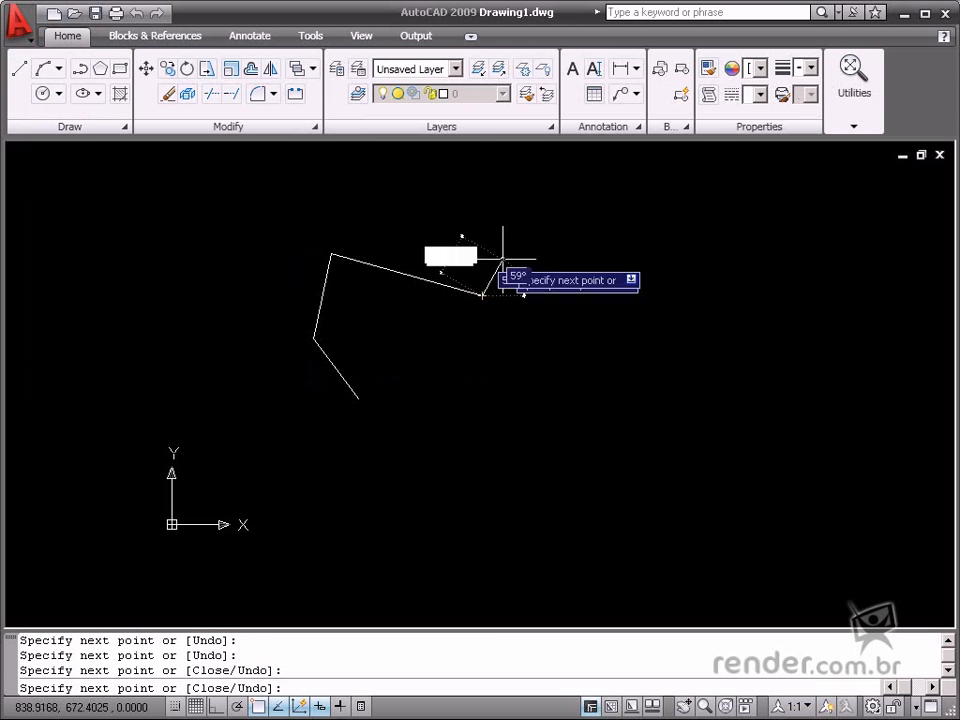
left_click(511, 217)
left_click(612, 280)
left_click(547, 395)
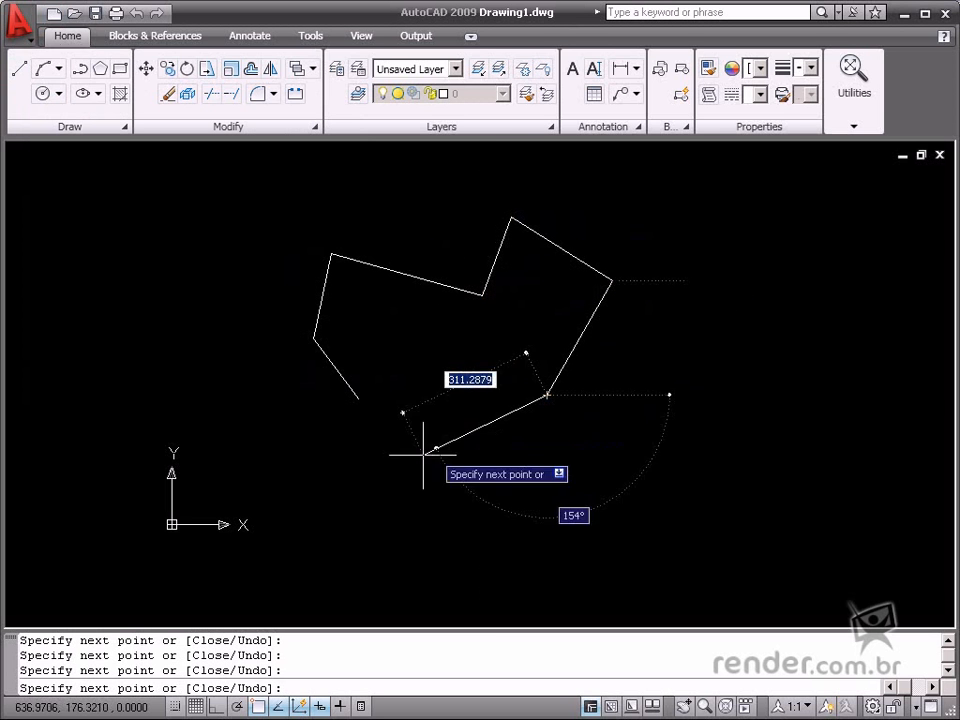
left_click(395, 482)
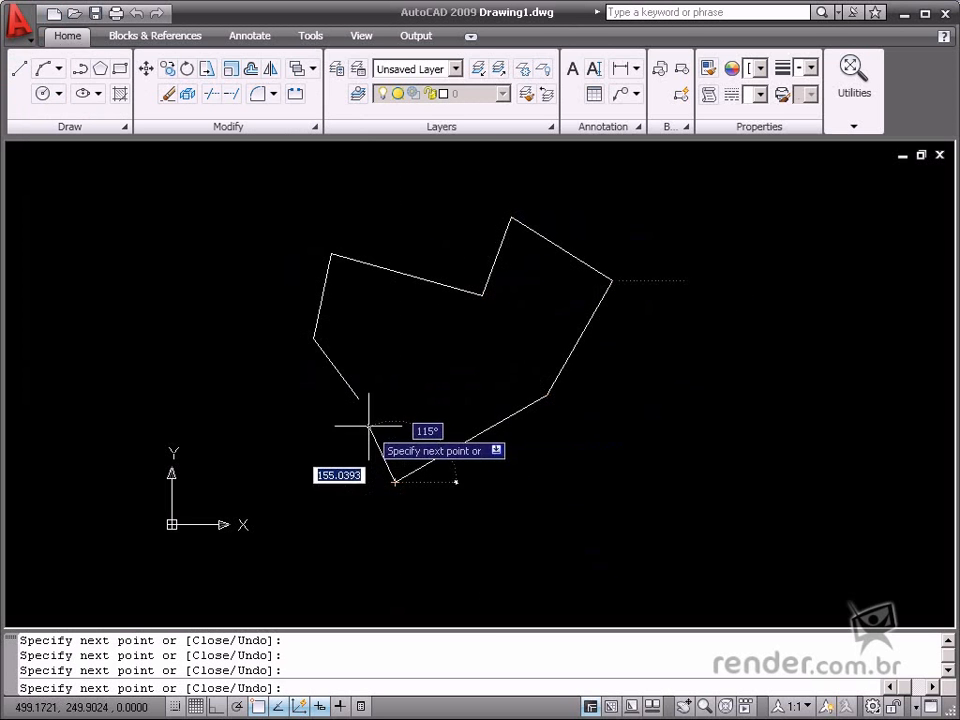
left_click(293, 448)
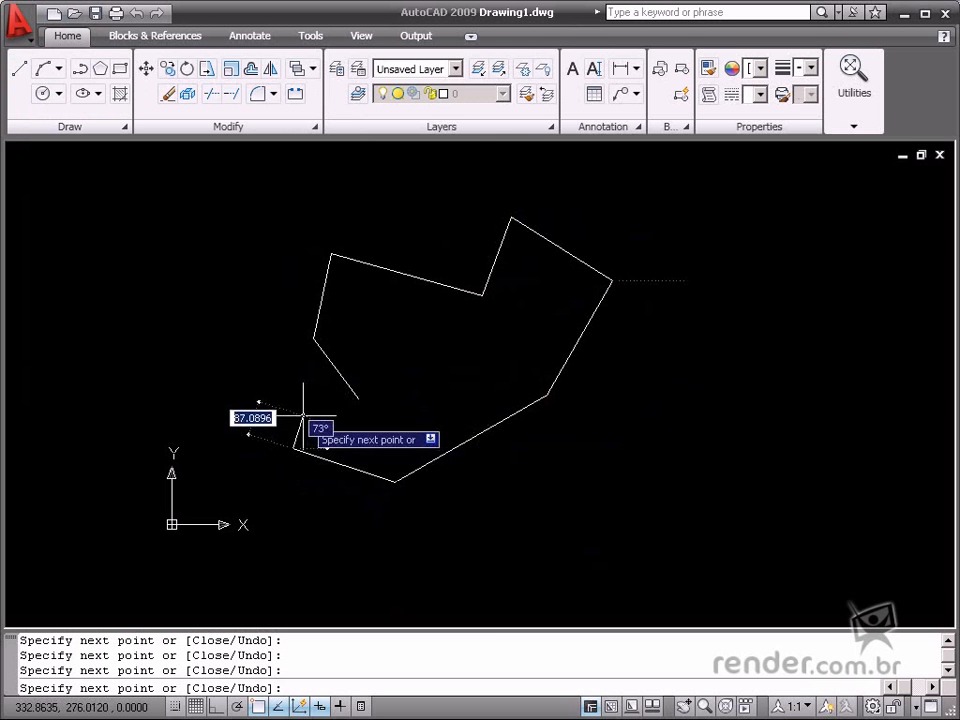
right_click(358, 398)
left_click(371, 410)
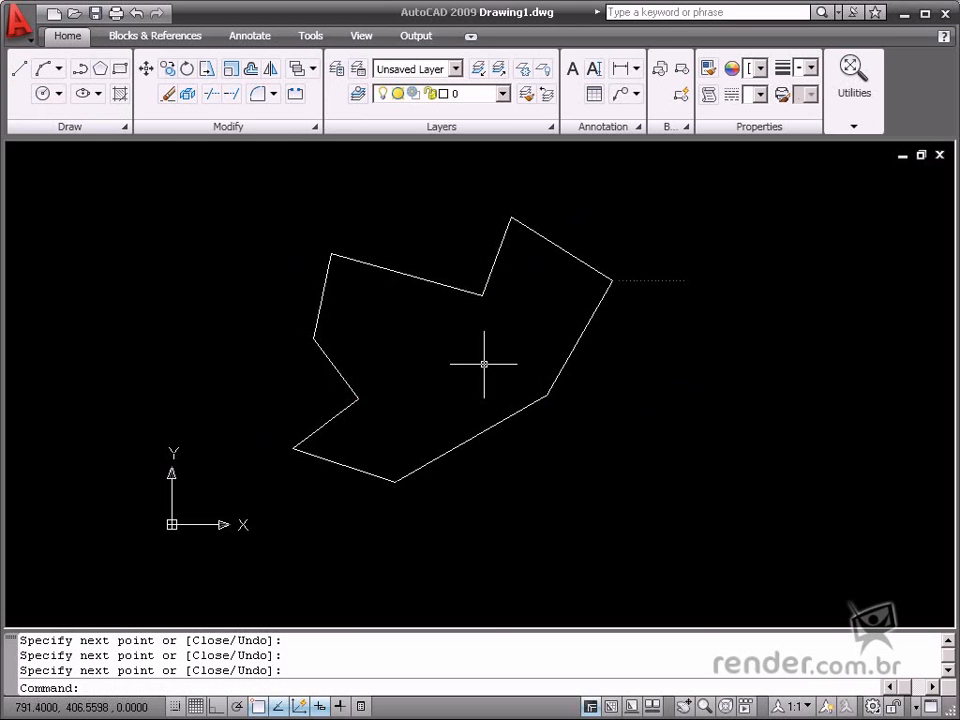
- Select the whole nine-sided outline and erase it
left_click(683, 212)
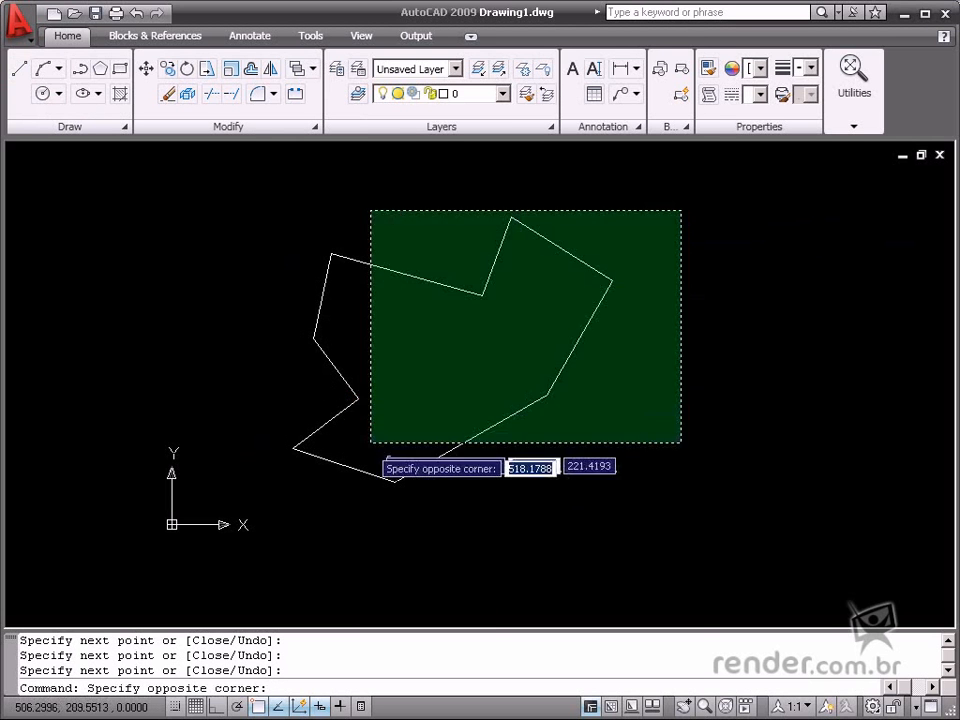
left_click(236, 535)
key("Delete")
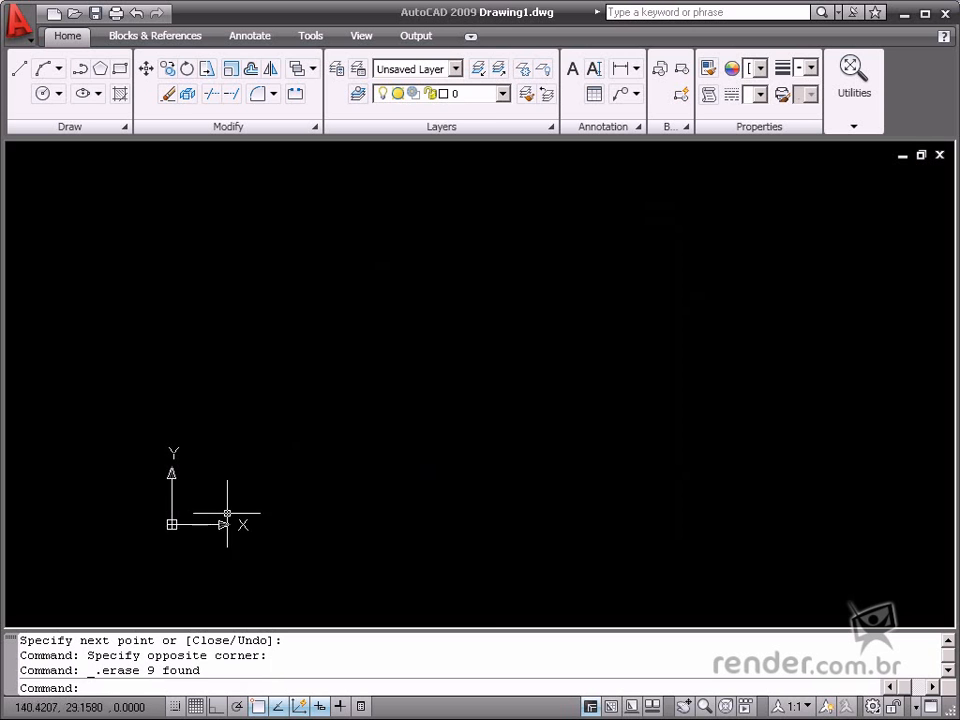
- Draw a closed four-sided outline with Line, starting and ending at about 288,160, with a closing side about 326 units long
left_click(19, 68)
left_click(286, 462)
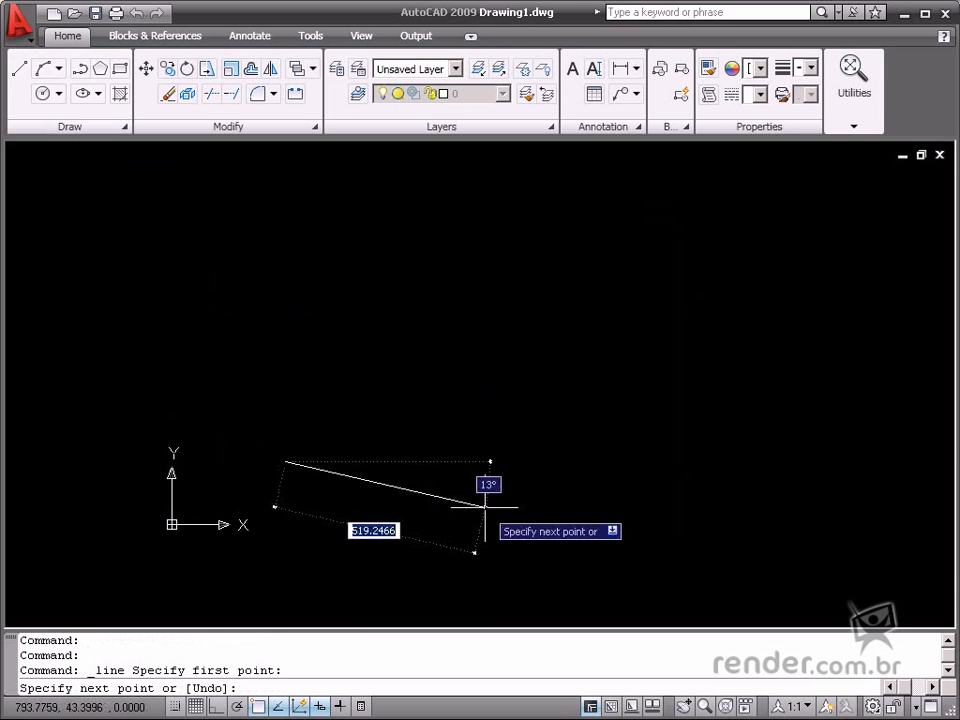
left_click(490, 467)
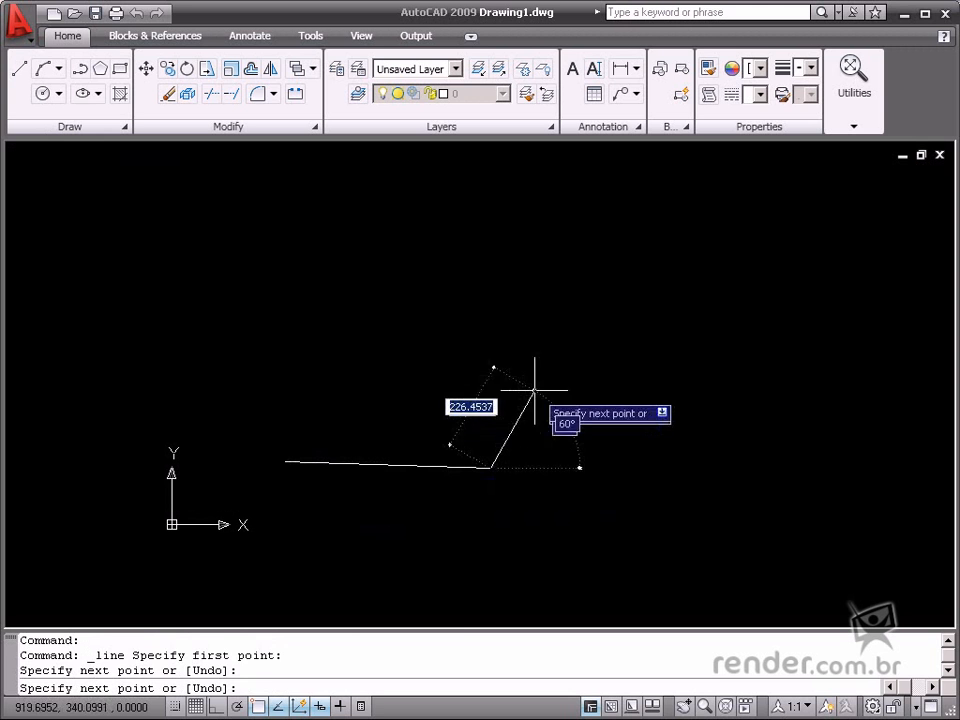
left_click(537, 355)
left_click(314, 337)
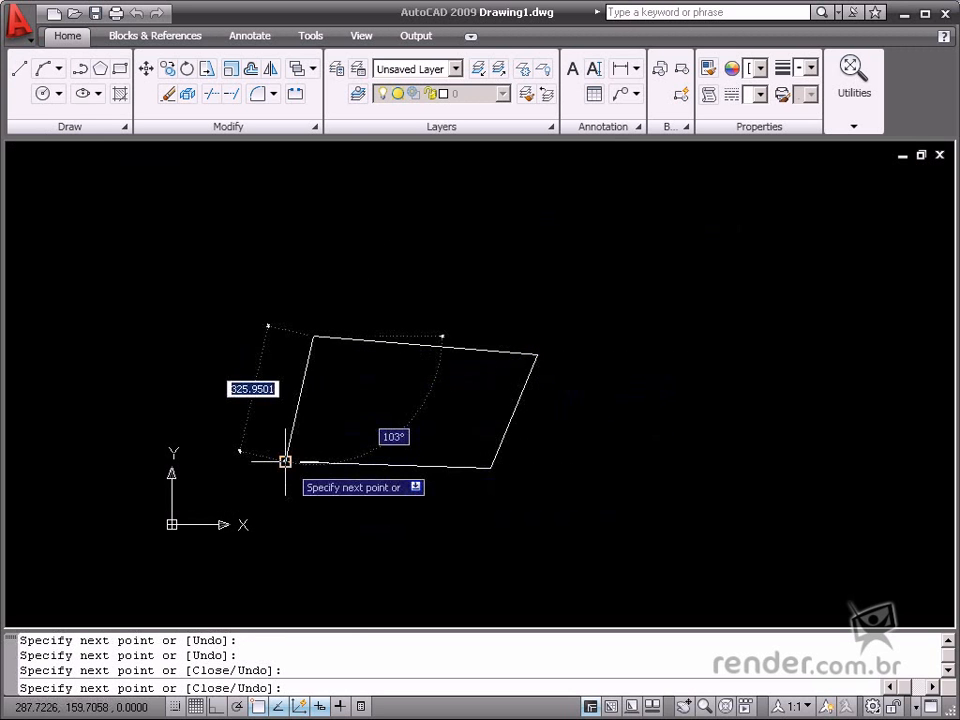
left_click(286, 462)
right_click(327, 425)
left_click(360, 435)
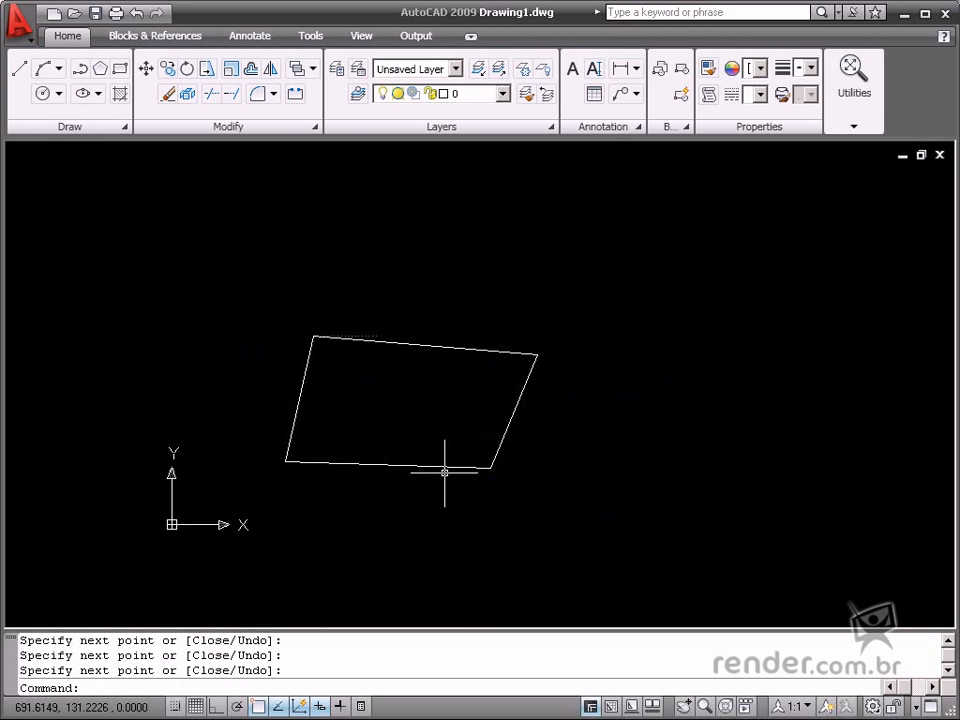
- Select all four sides of the quadrilateral and erase them
left_click(643, 324)
left_click(260, 511)
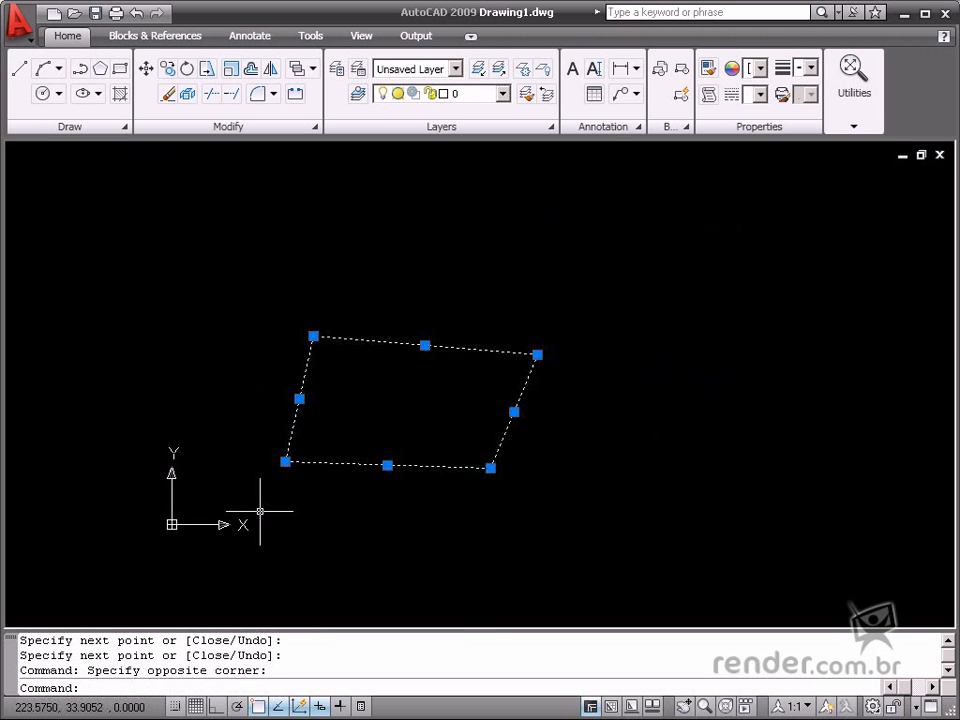
key("Delete")
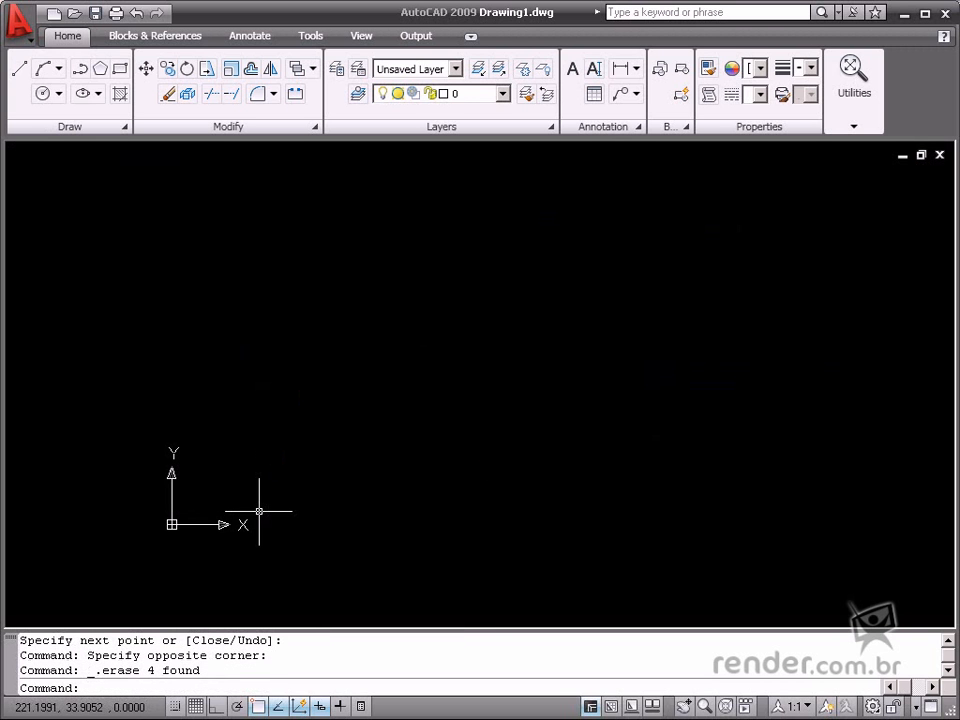
left_click(18, 69)
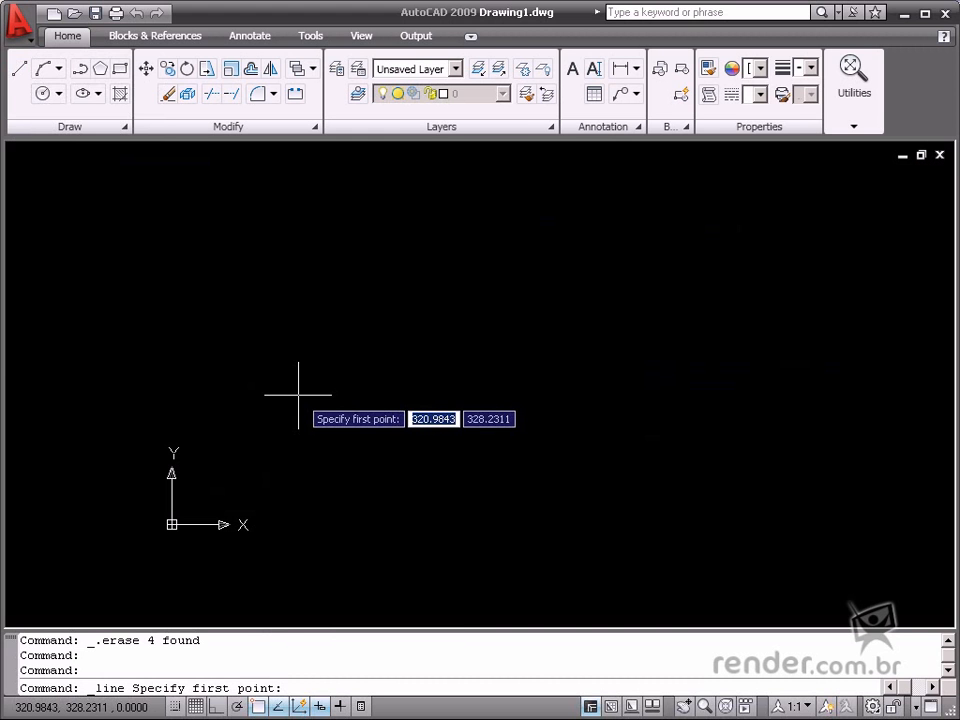
type("50")
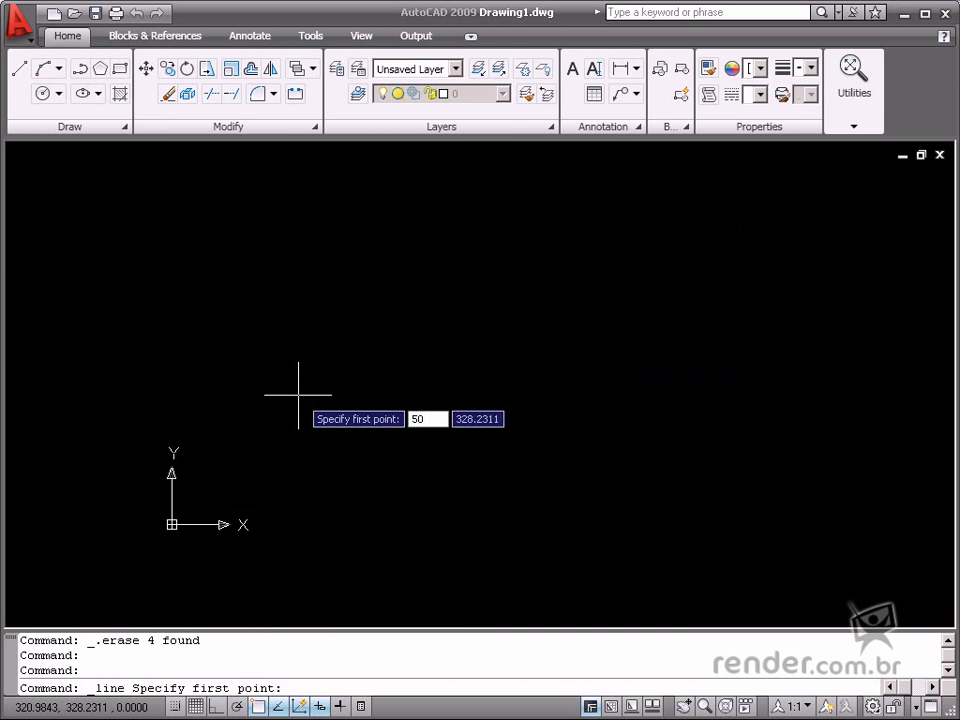
key("Tab")
type("5")
key("Return")
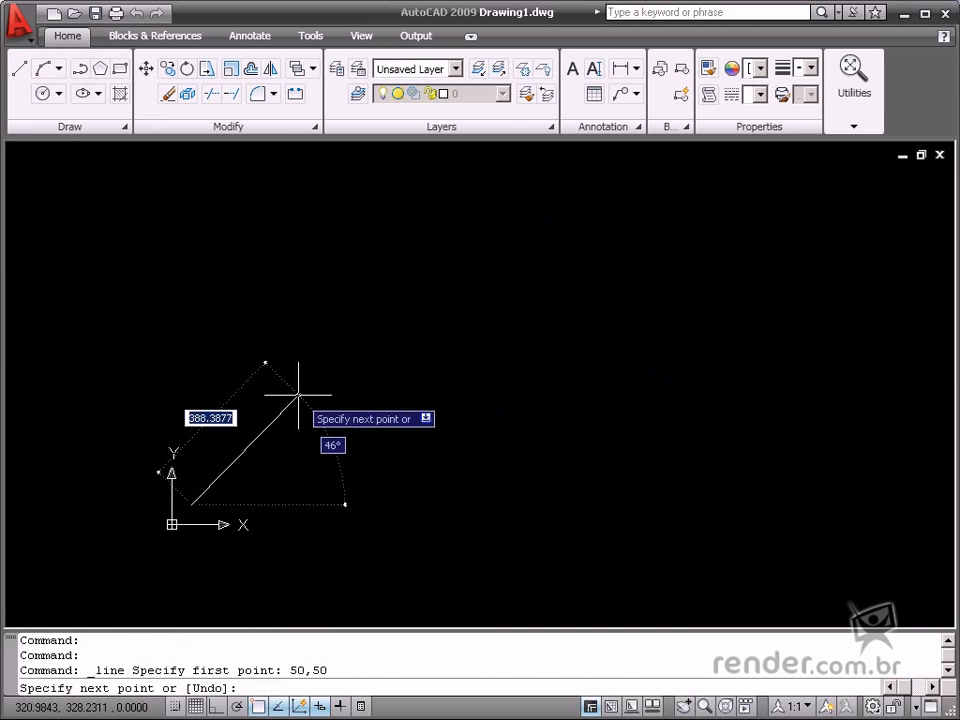
scroll(300, 396, "up", 2)
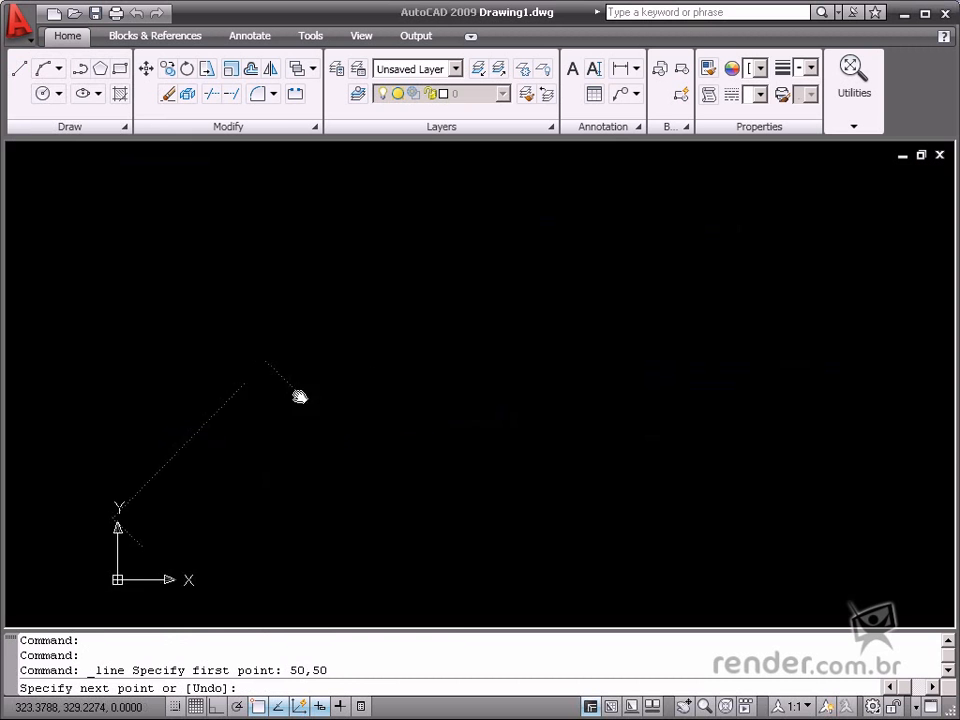
middle_click_drag(300, 396, 482, 302)
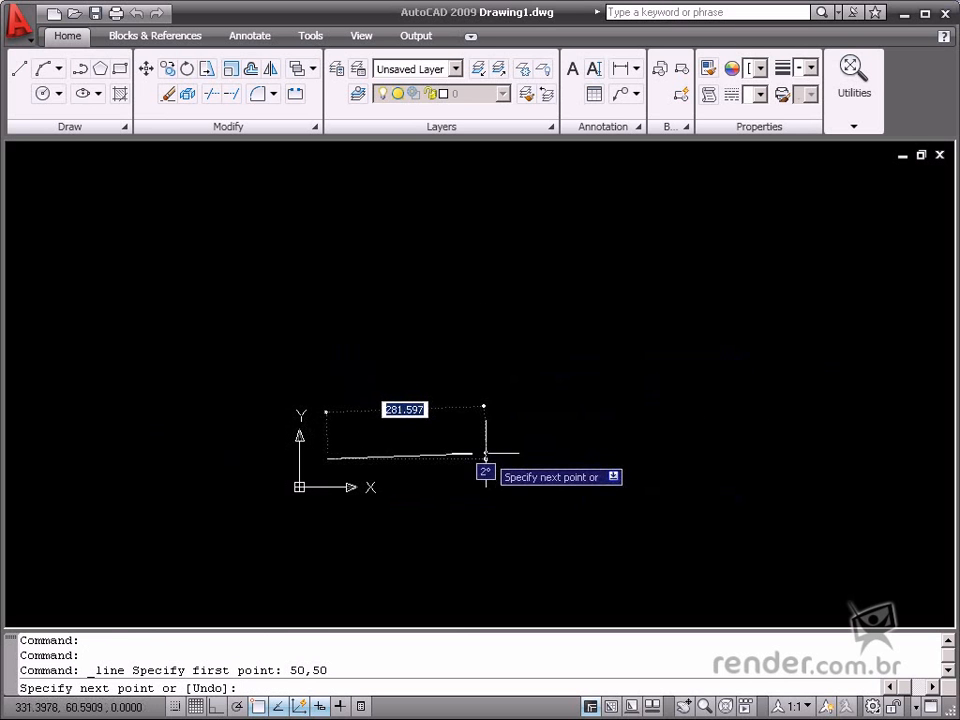
key("Escape")
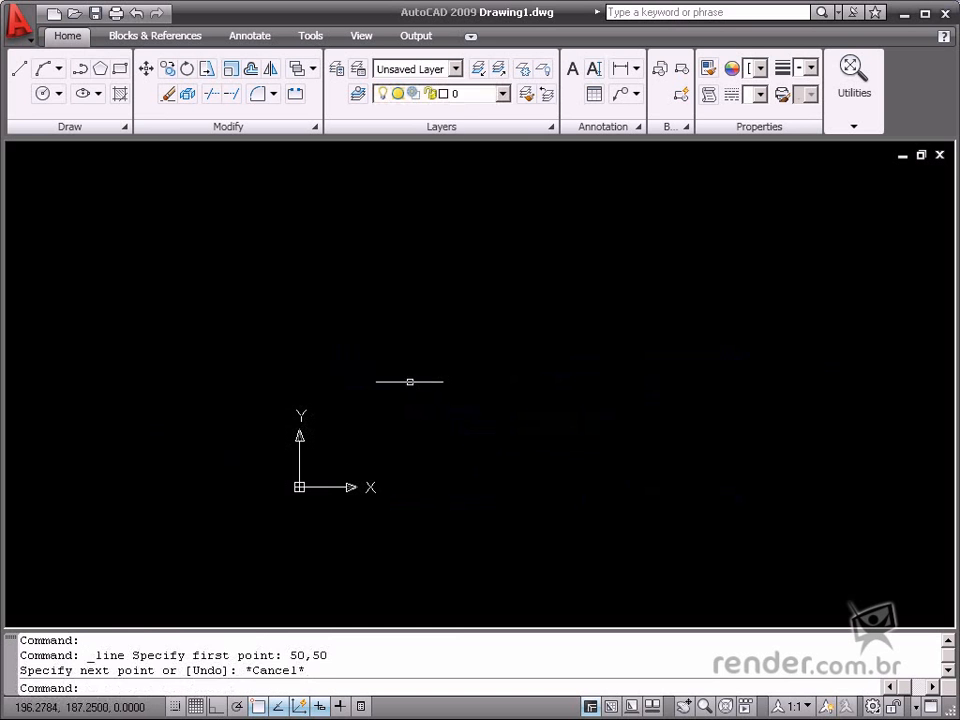
- Draw an open chain of three line segments from 0,0, with the last two points at about 208,87 and 243,171
left_click(18, 68)
type("0,0")
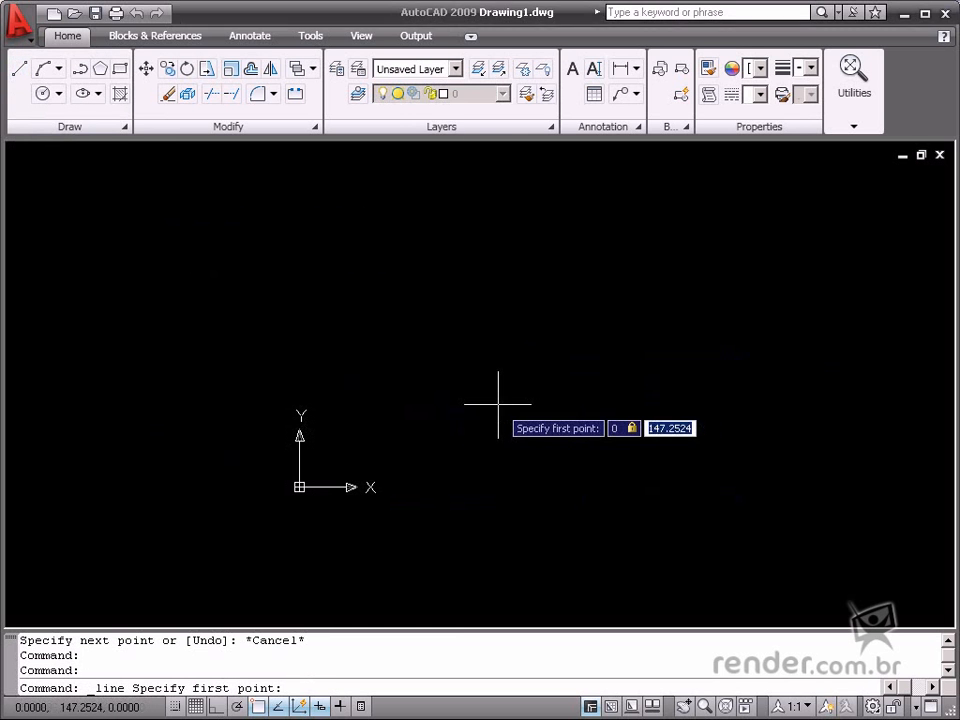
key("Return")
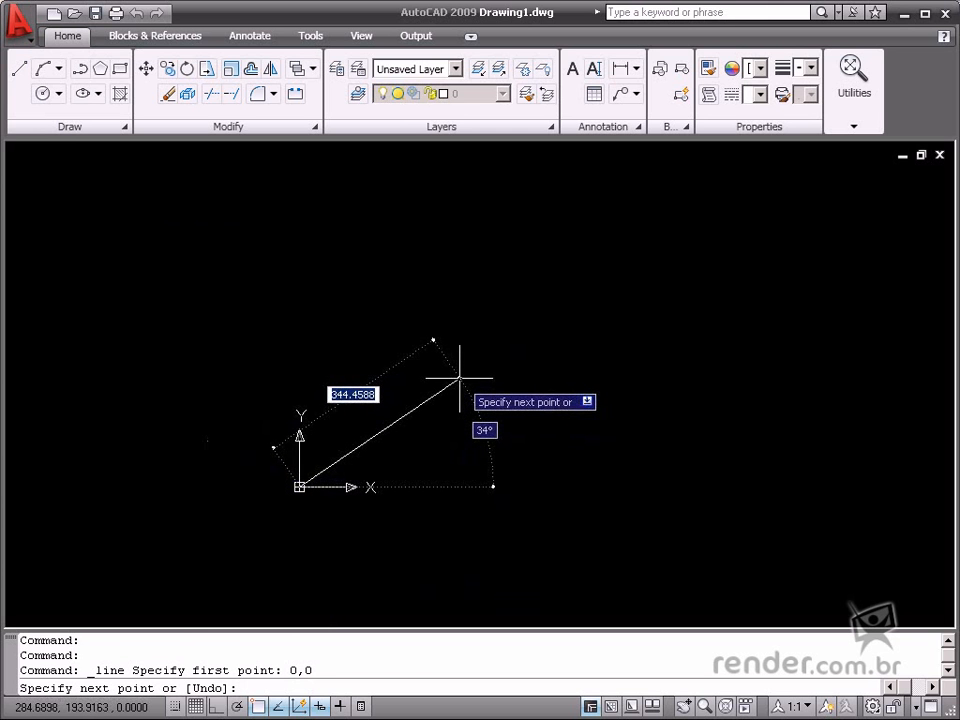
left_click(354, 437)
left_click(416, 437)
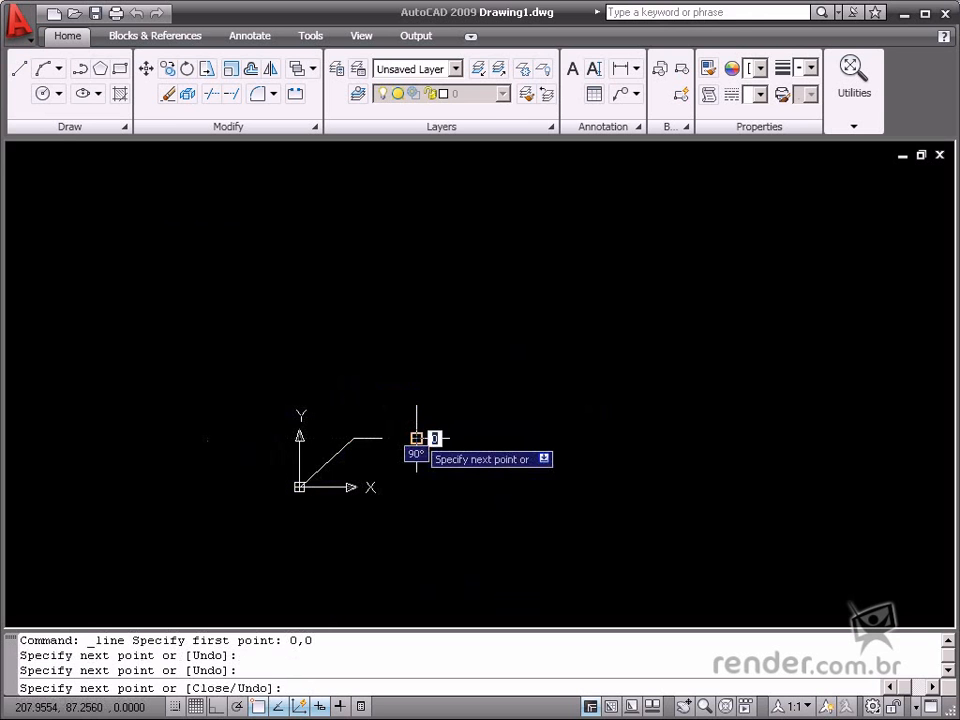
left_click(437, 393)
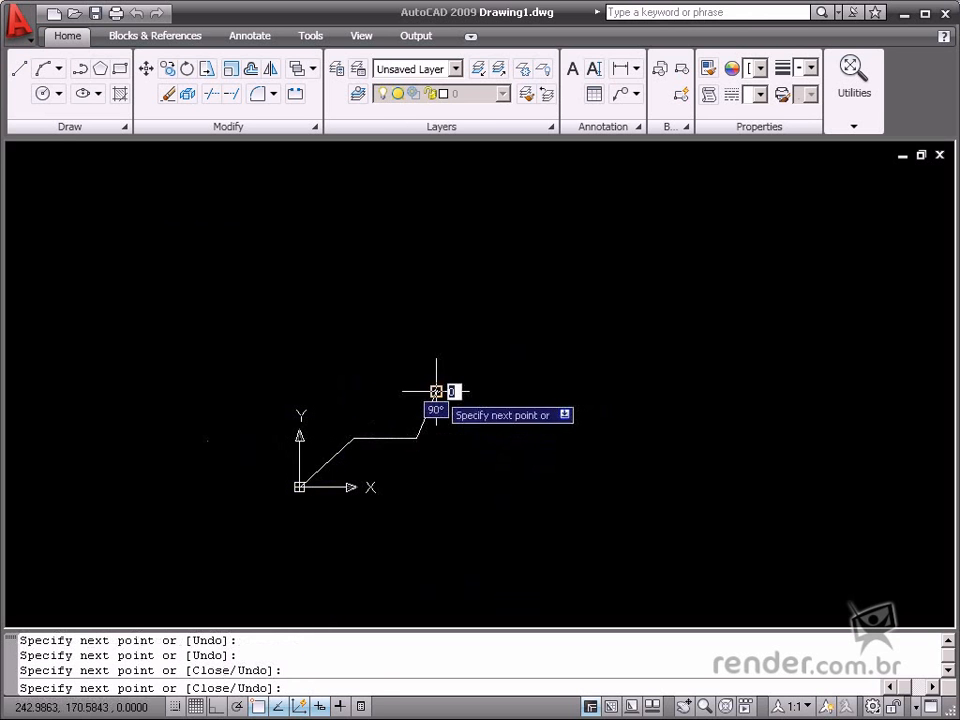
right_click(438, 395)
left_click(472, 402)
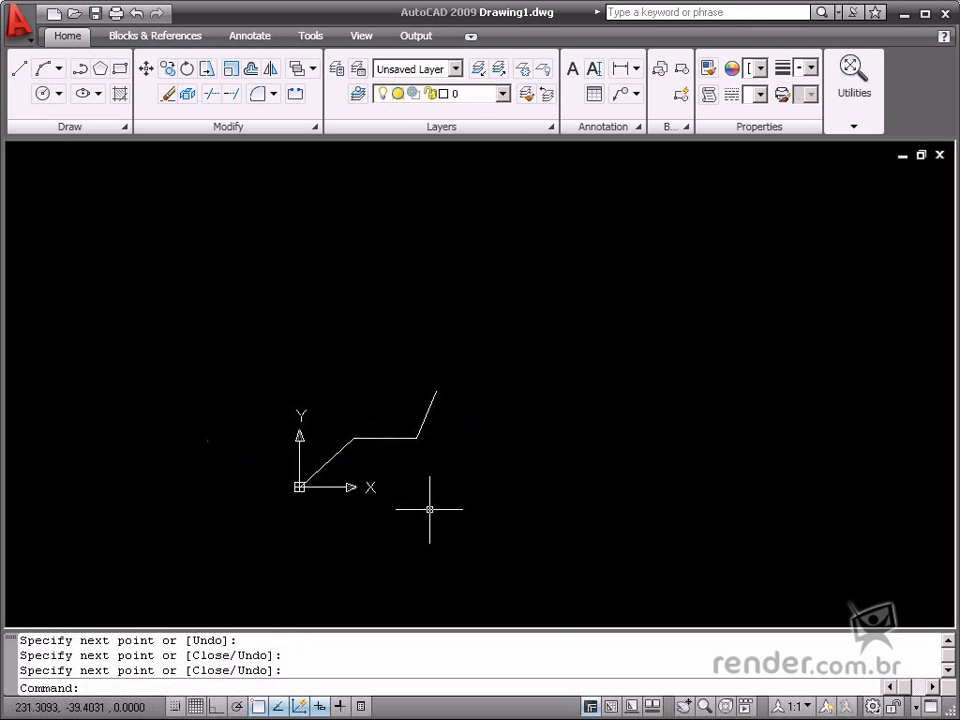
left_click(19, 68)
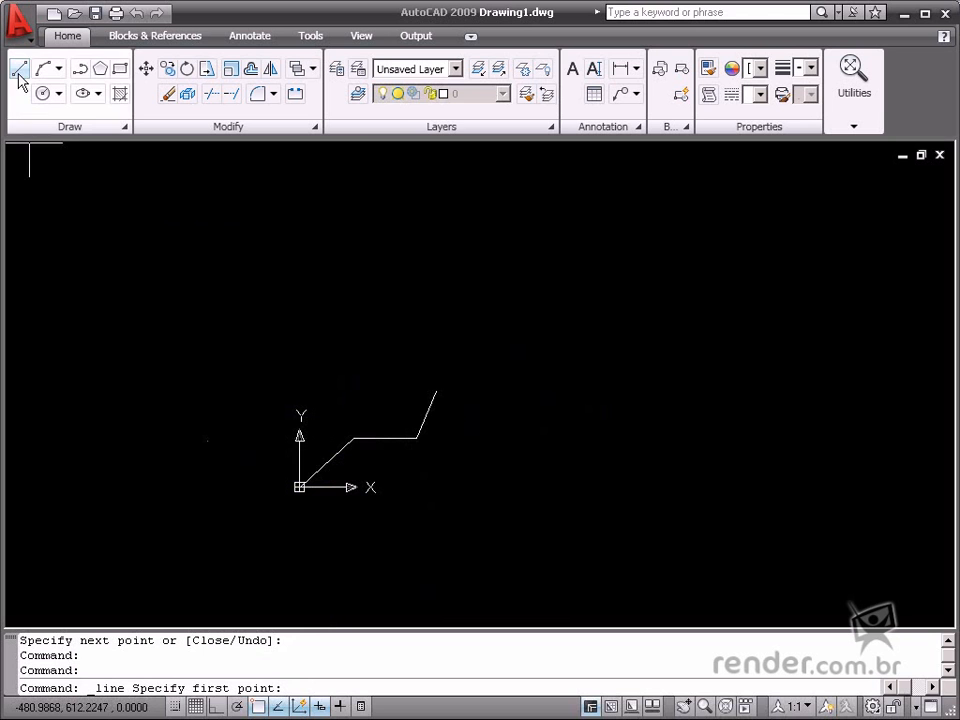
type("@")
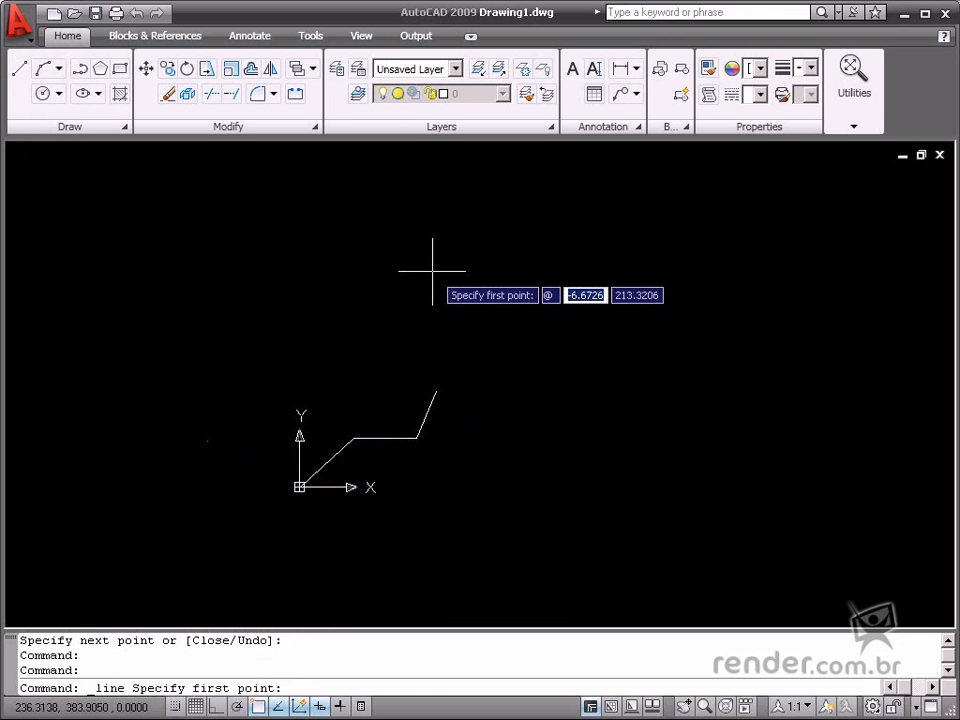
type("50")
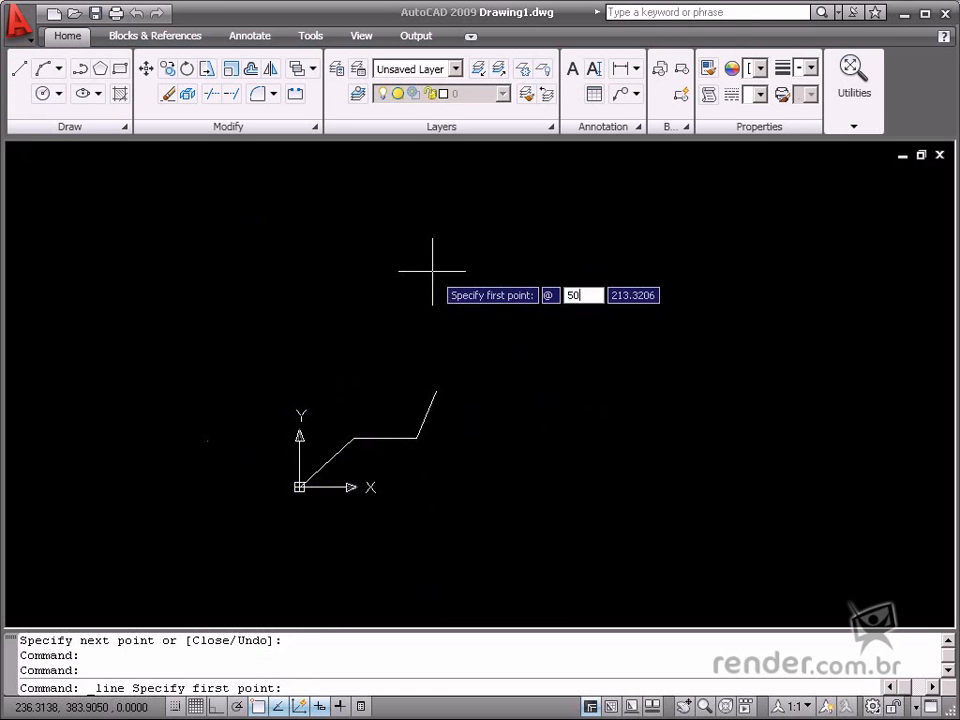
key("Tab")
type("50")
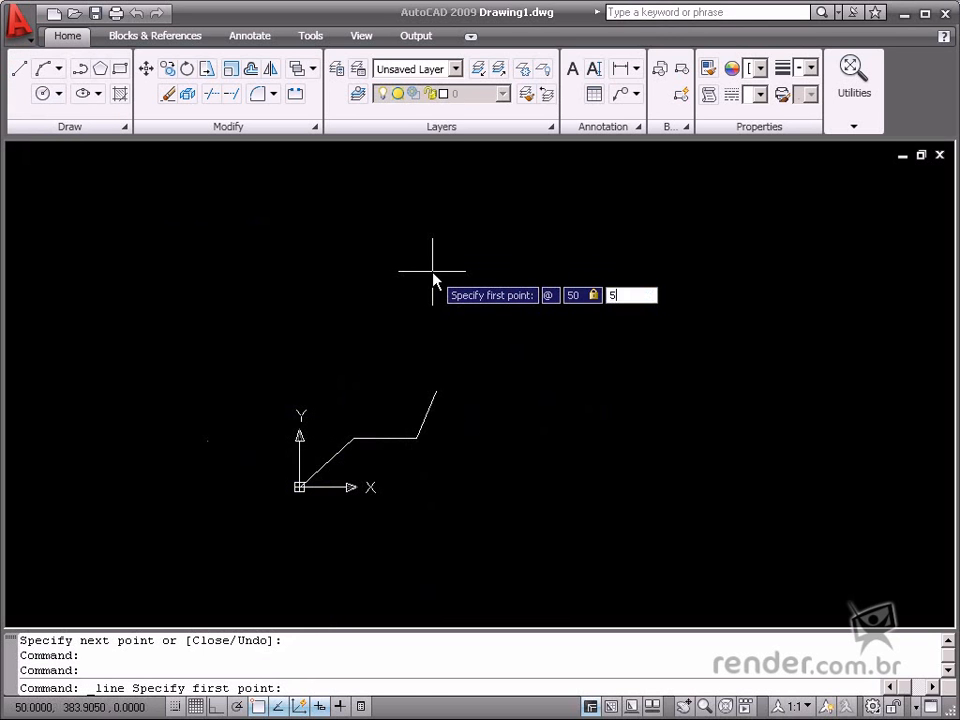
key("Return")
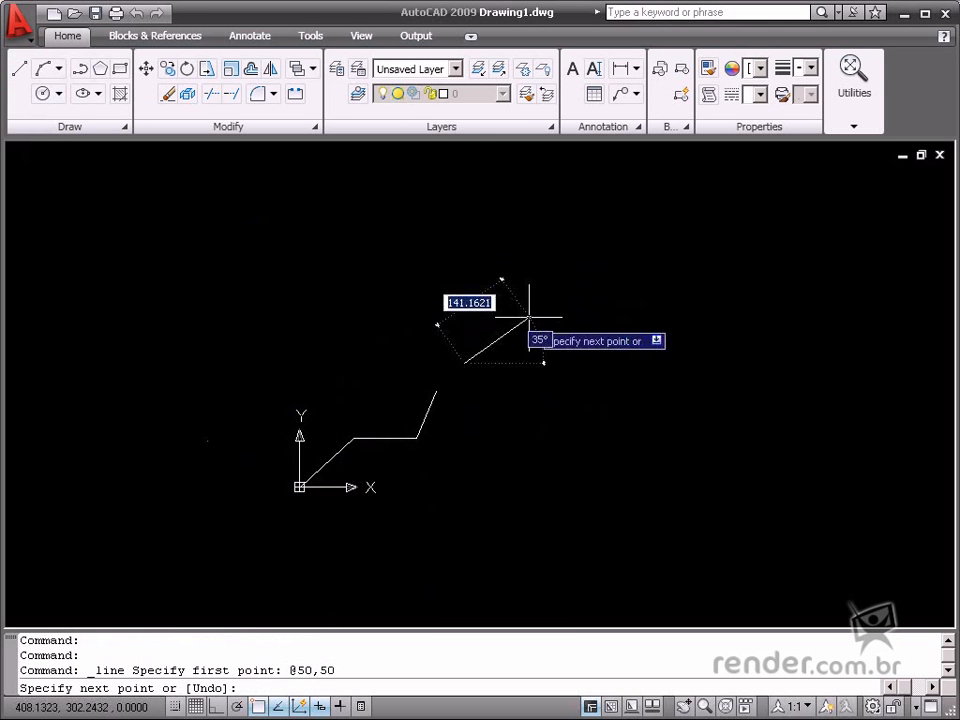
type("100")
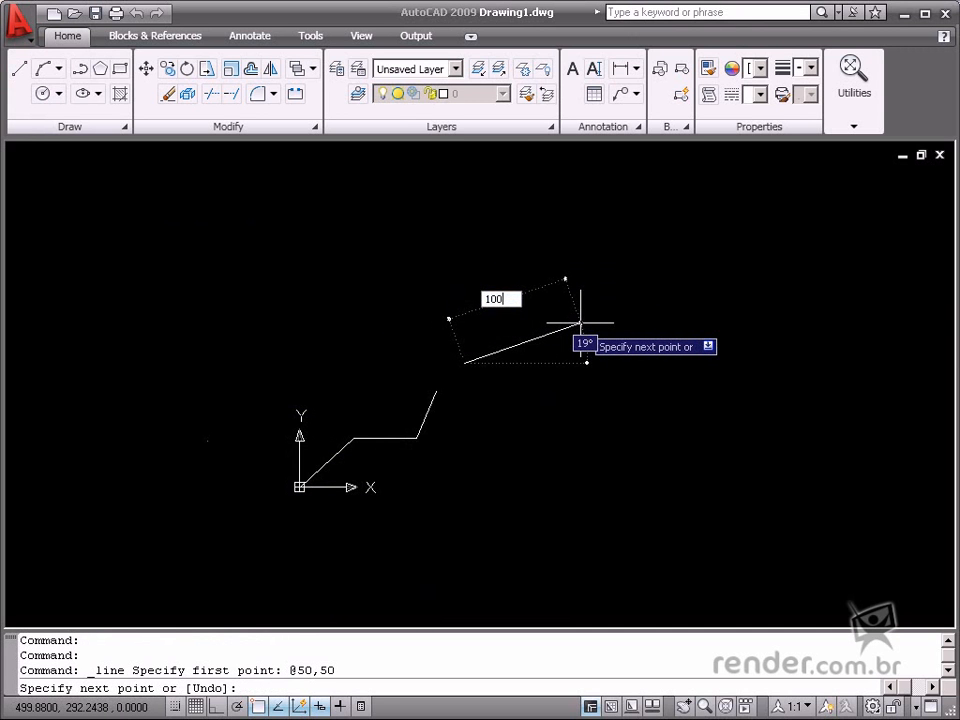
key("Tab")
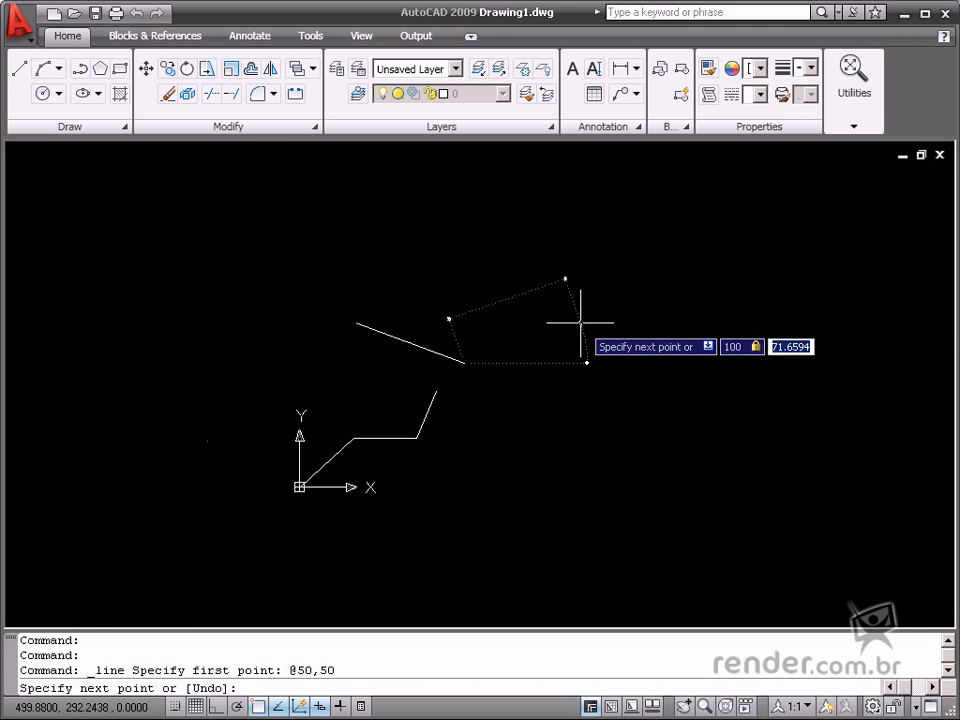
type("0")
key("Return")
right_click(580, 323)
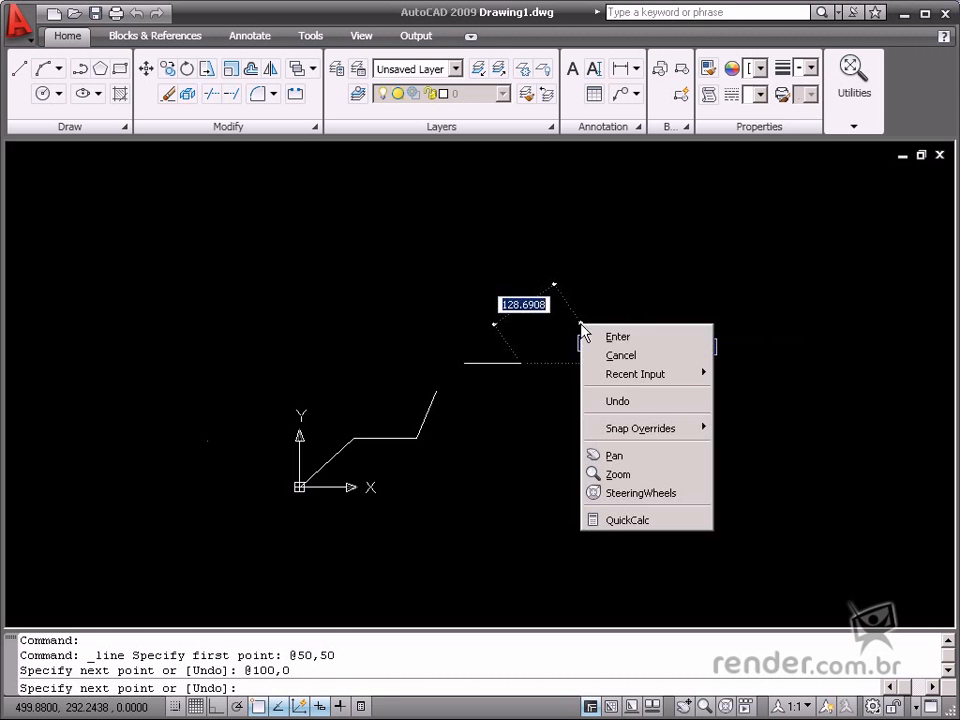
left_click(602, 334)
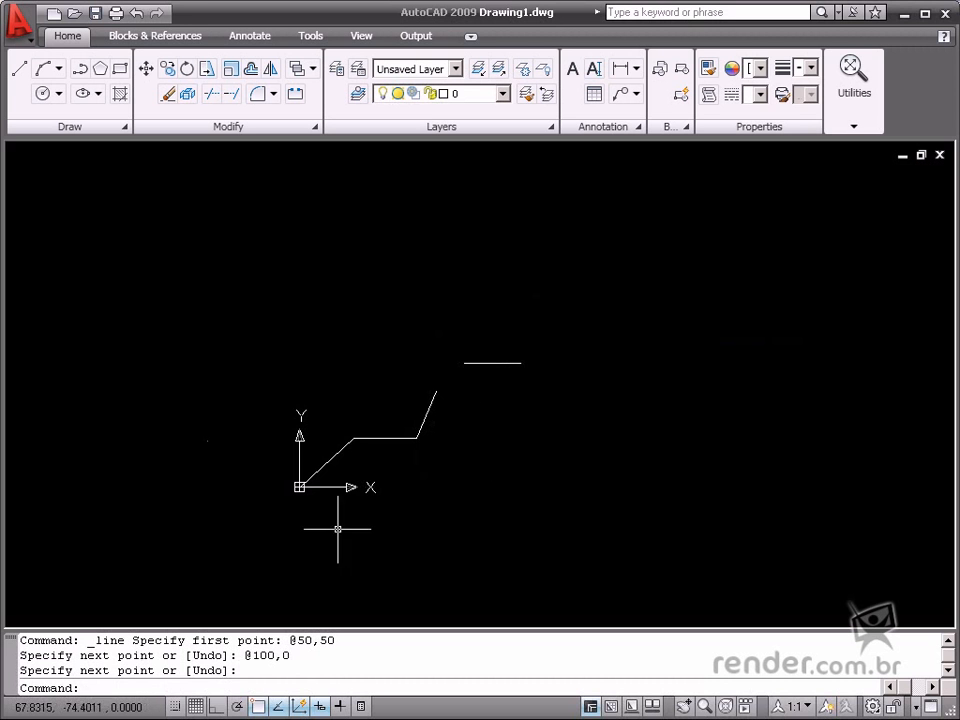
- Turn on Ortho and draw four connected line segments from about 492,112: right about 178 units, up, right and down
left_click(218, 707)
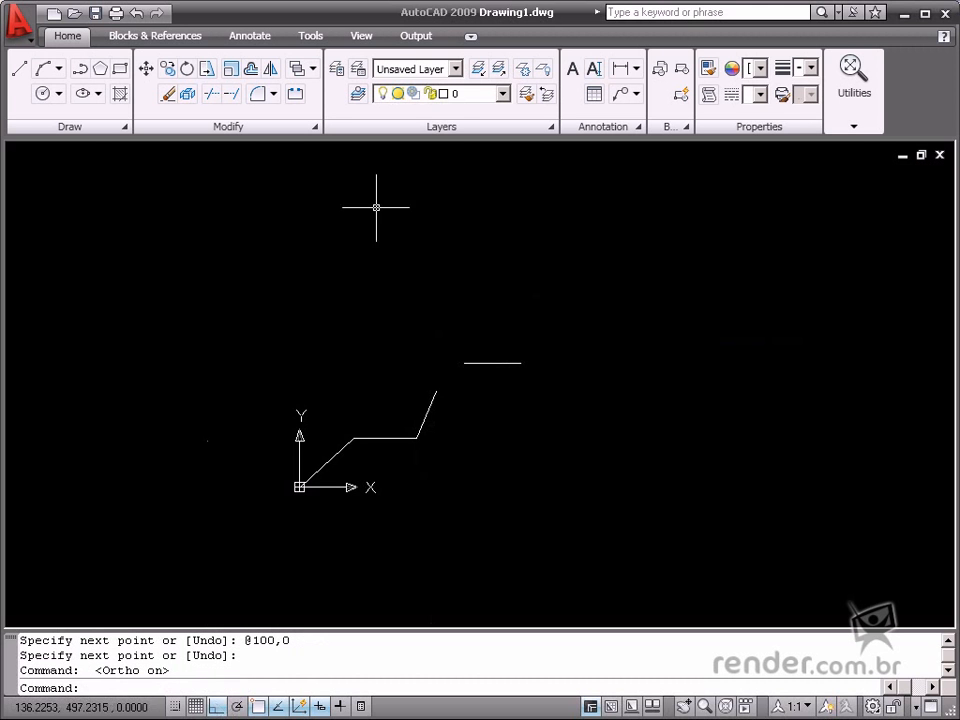
left_click(19, 68)
left_click(576, 424)
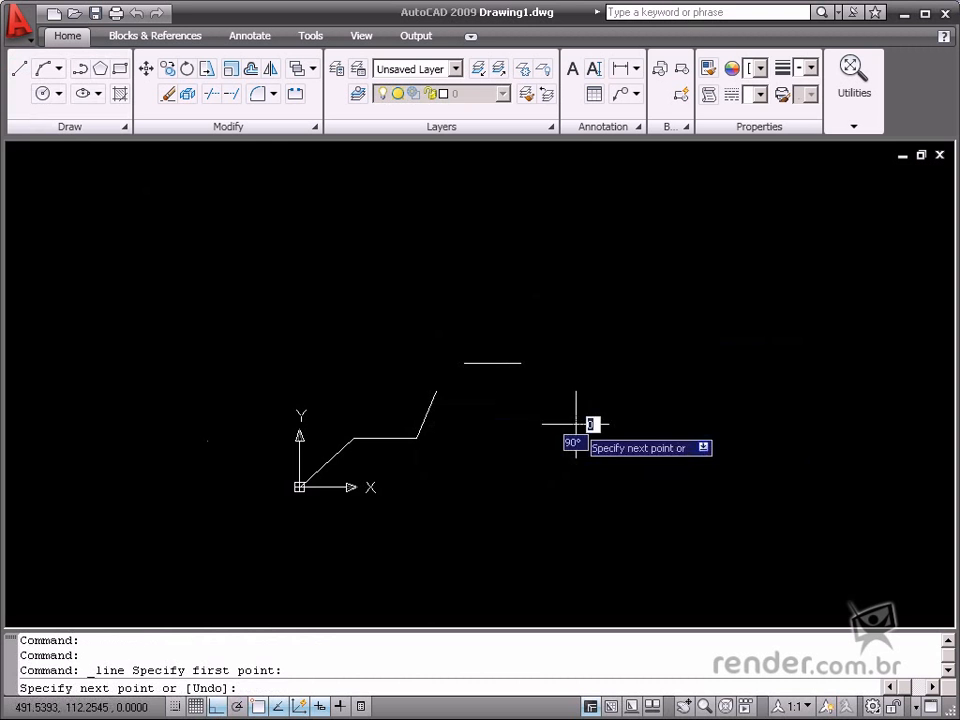
left_click(676, 424)
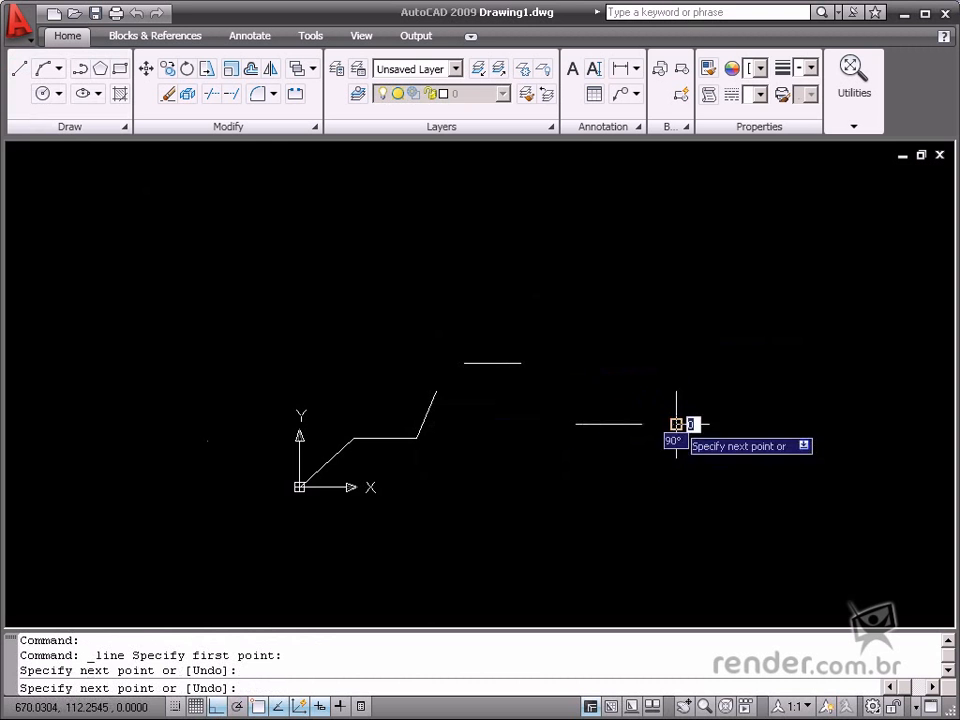
left_click(678, 335)
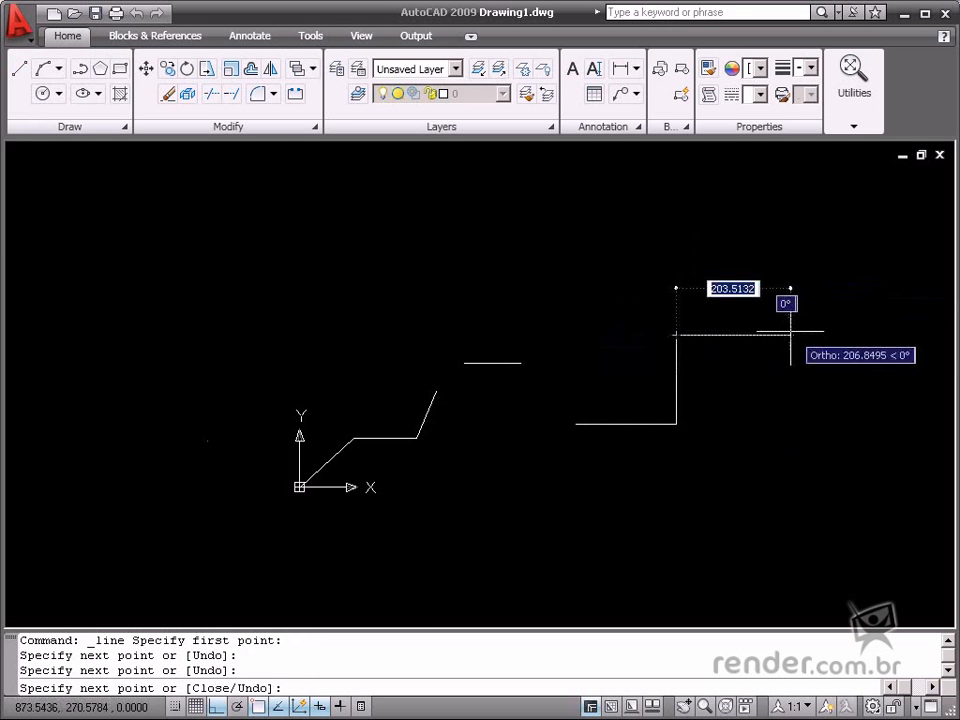
left_click(775, 335)
left_click(775, 480)
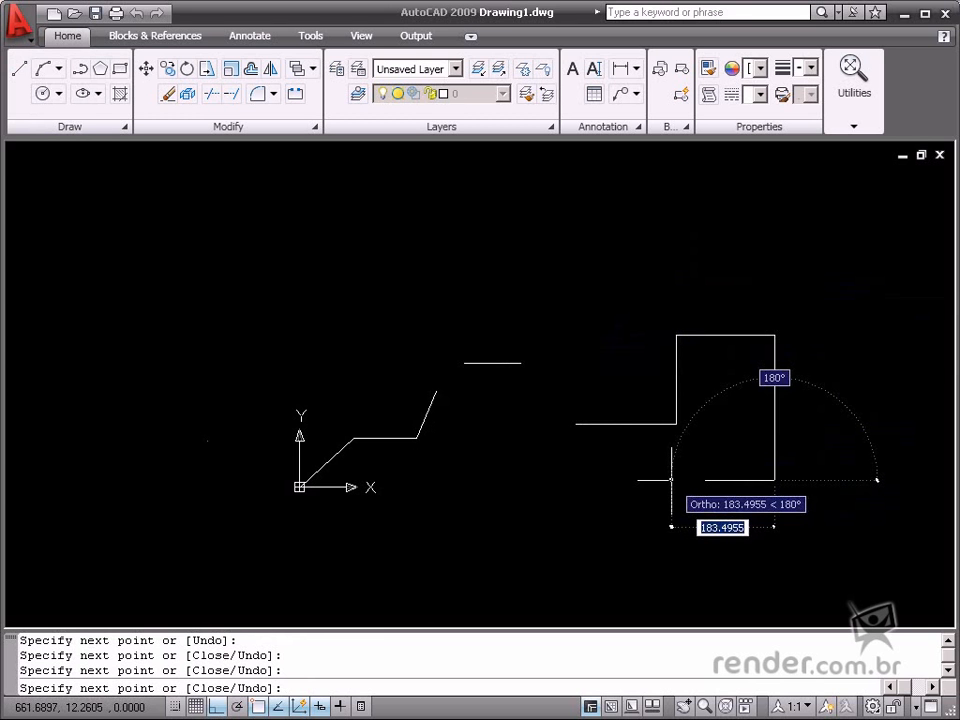
- Continue the chain with a 200-unit segment to the left and a 100-unit segment downward, ending the Line command
type("200")
key("Return")
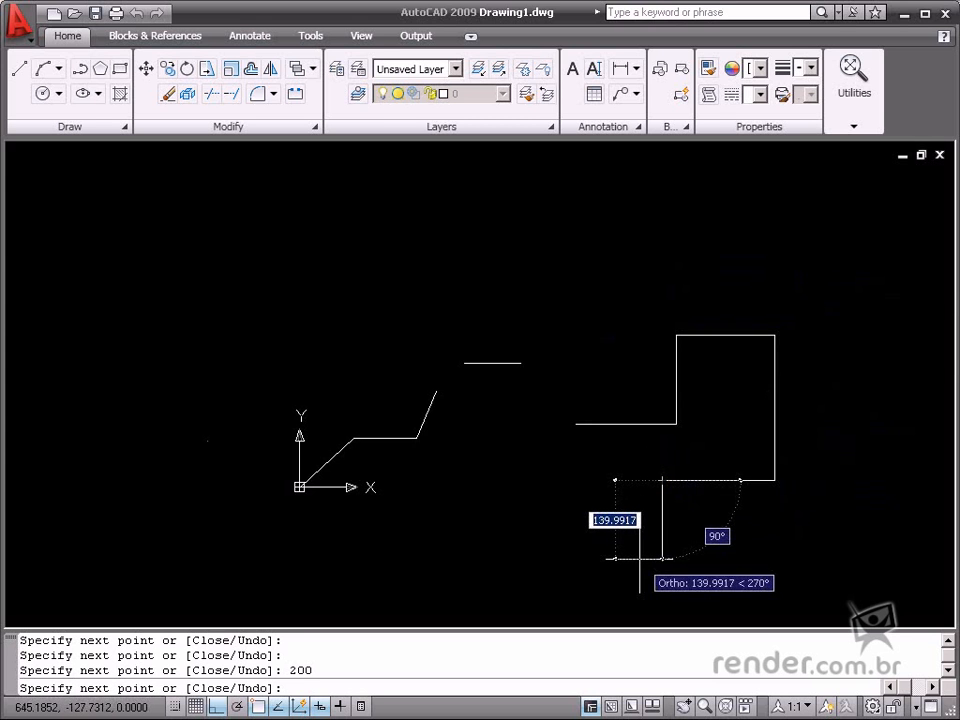
type("100")
key("Return")
right_click(641, 566)
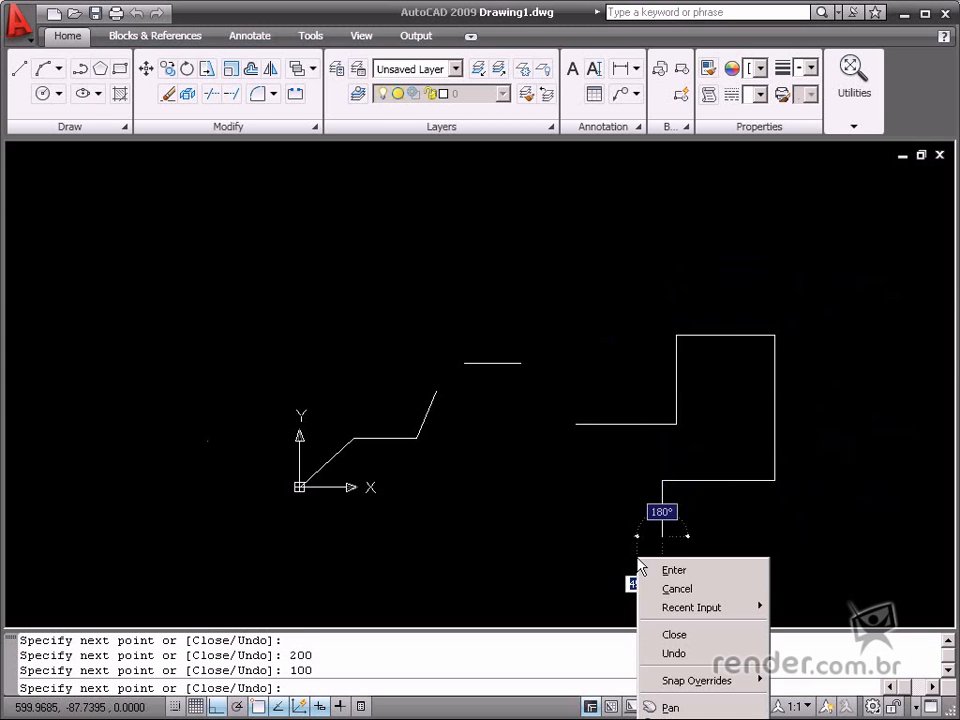
left_click(672, 570)
- Select every line in the drawing and erase them all
middle_click_drag(608, 443, 514, 389)
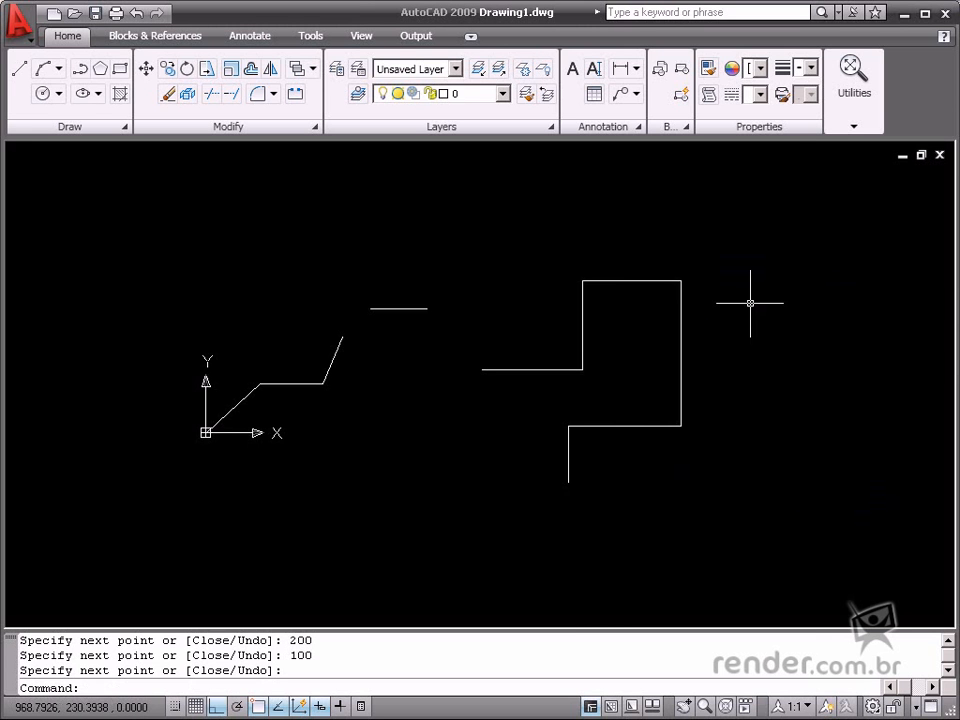
left_click(764, 240)
left_click(153, 540)
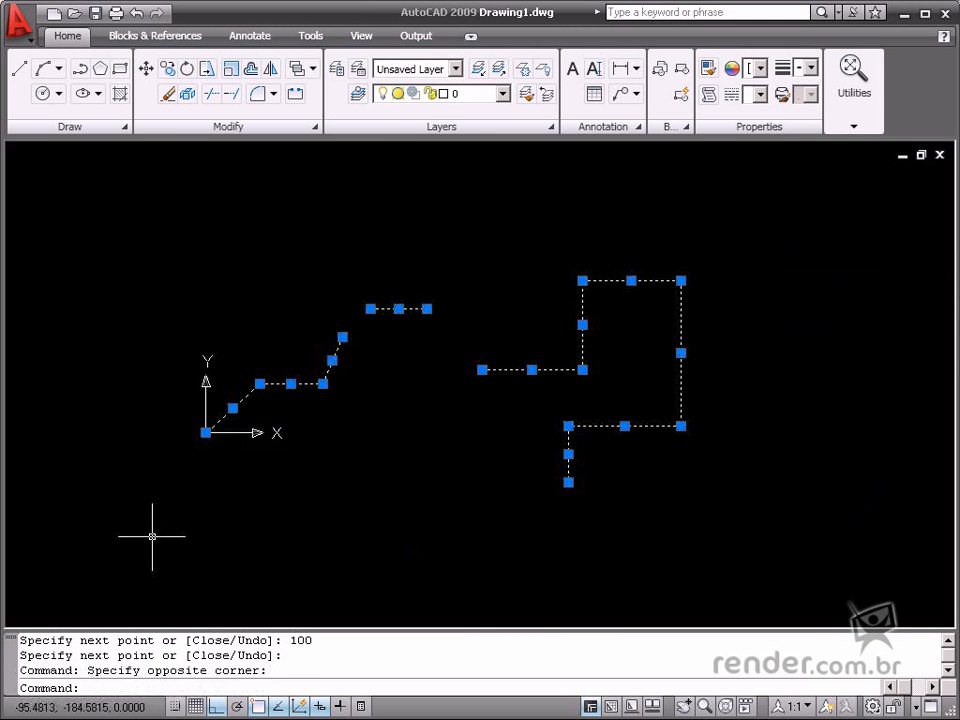
key("Delete")
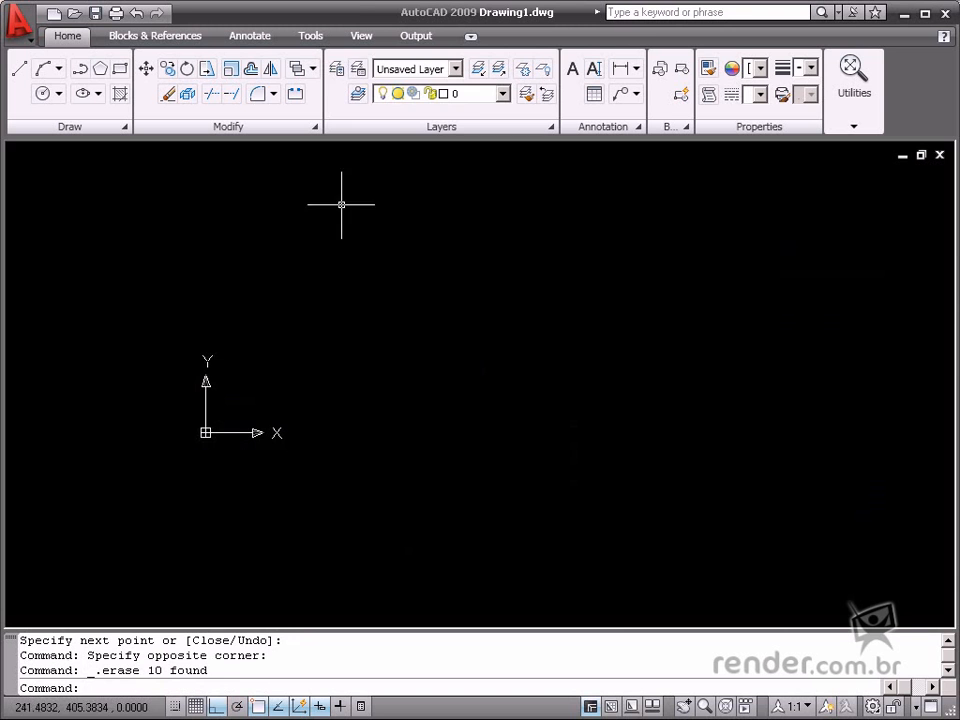
- Create a new layer named linha exemplo
left_click(337, 70)
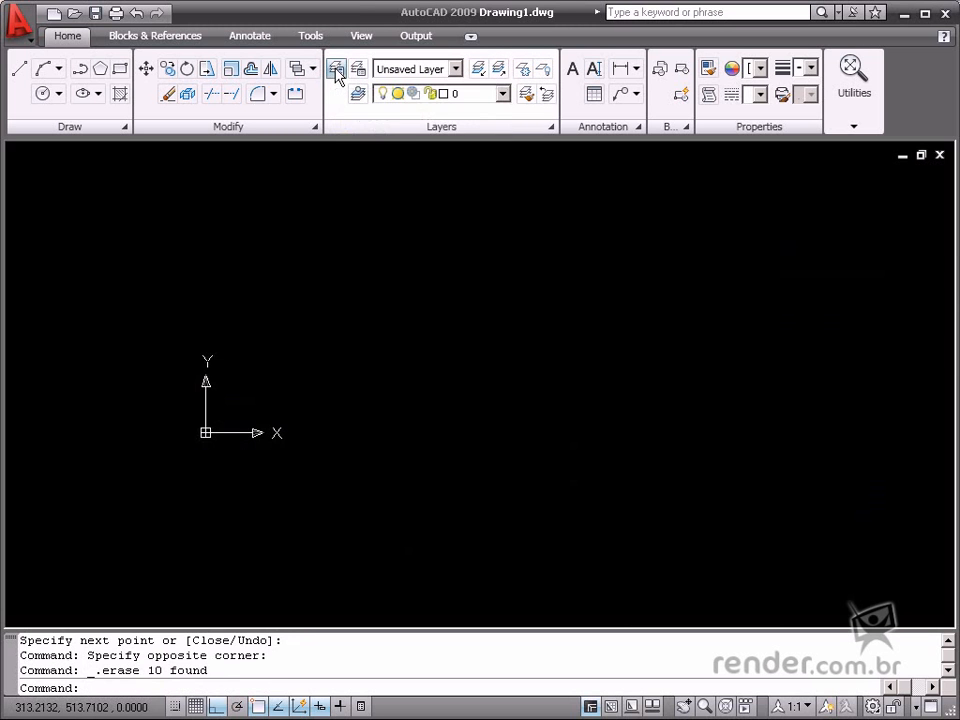
left_click(231, 227)
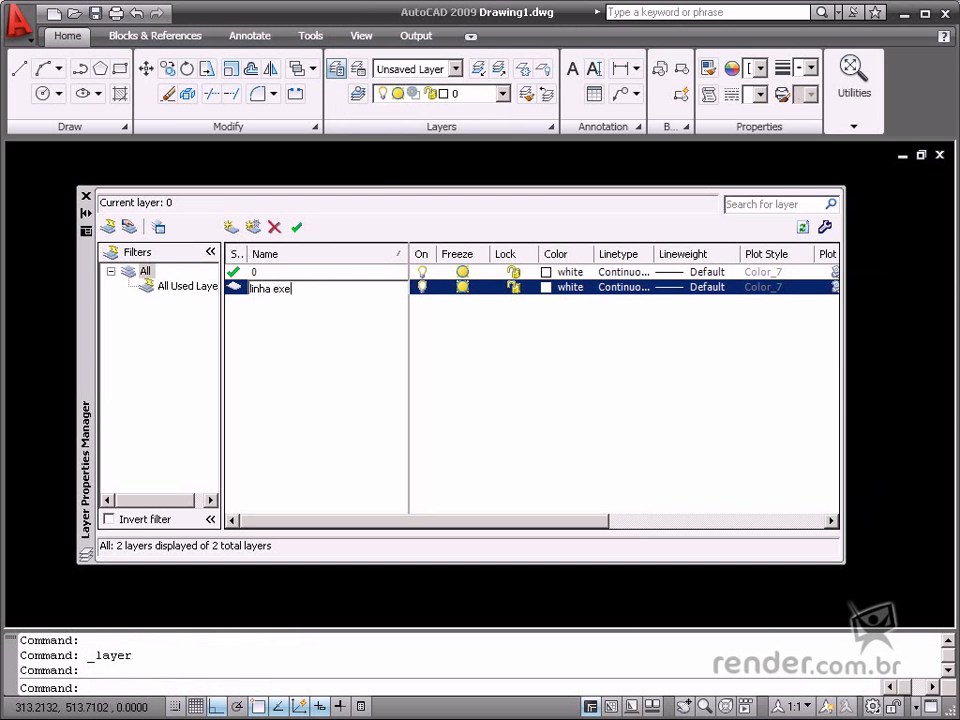
key("Return")
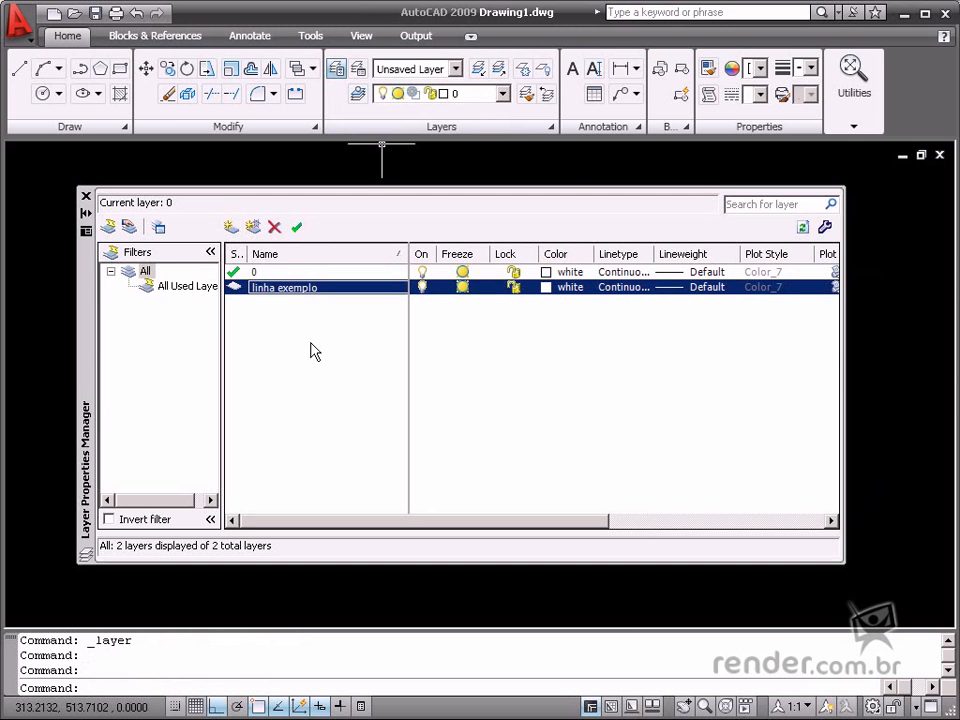
- Set the linha exemplo layer's color to blue and make it the current layer
left_click(548, 288)
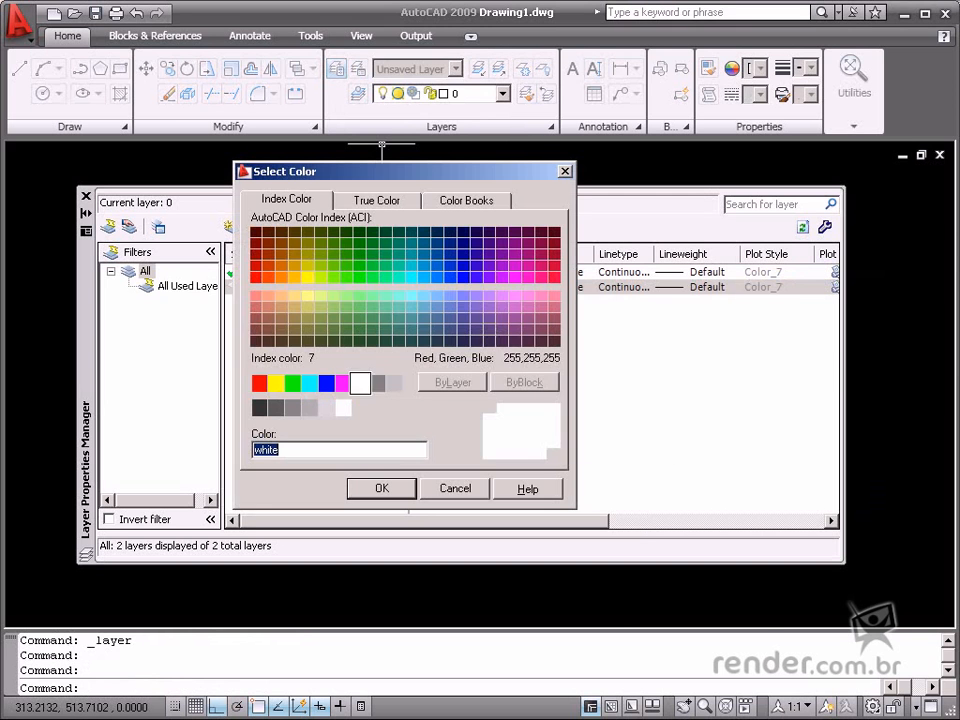
left_click(326, 382)
left_click(377, 487)
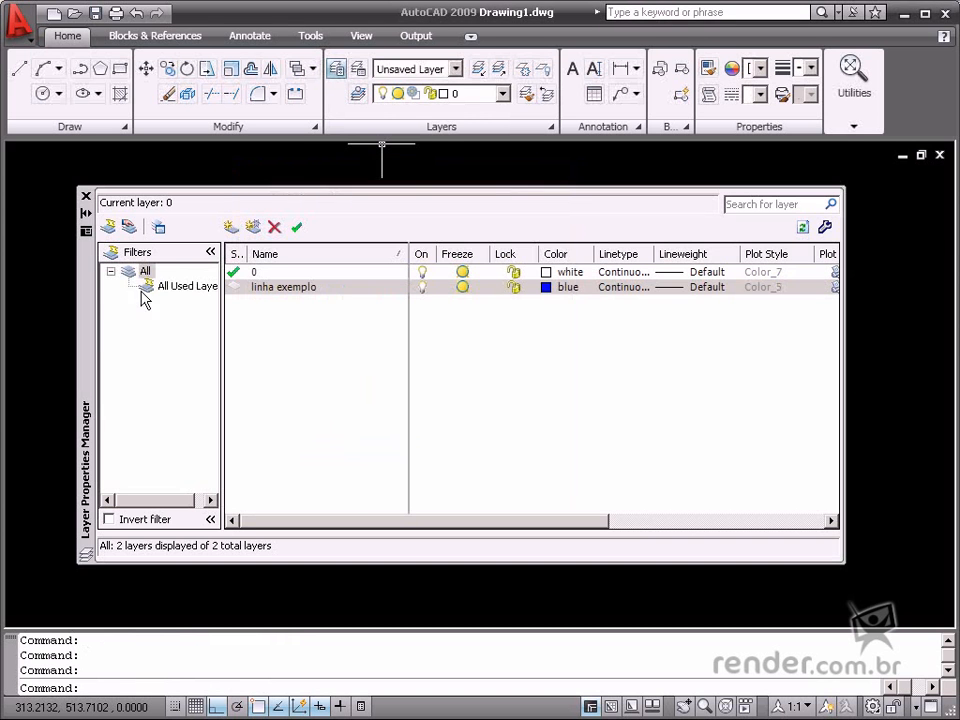
double_click(234, 288)
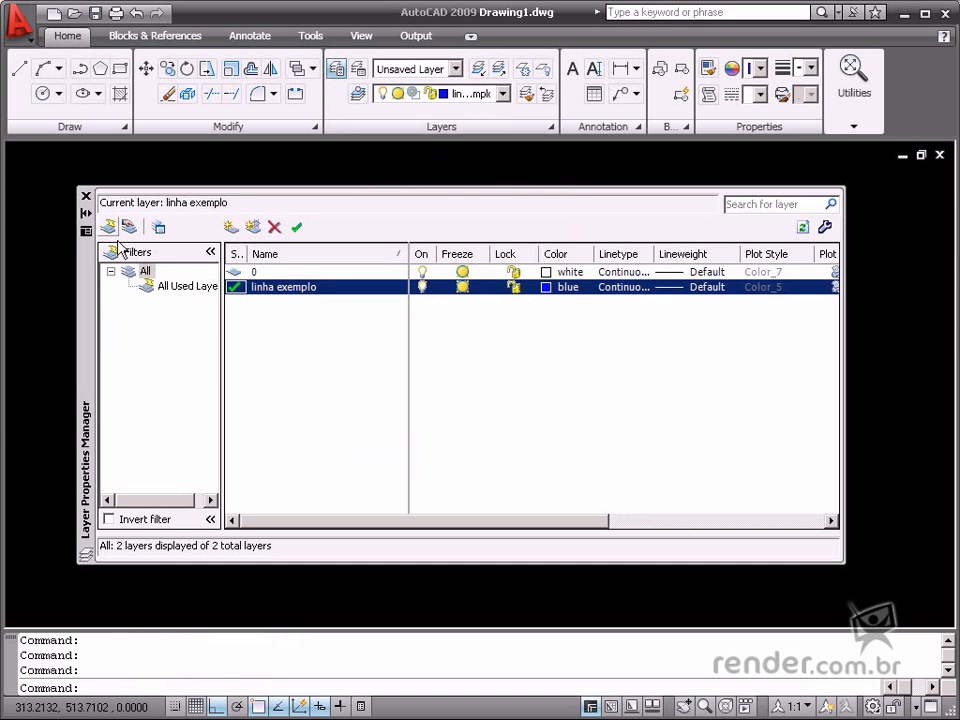
left_click(86, 198)
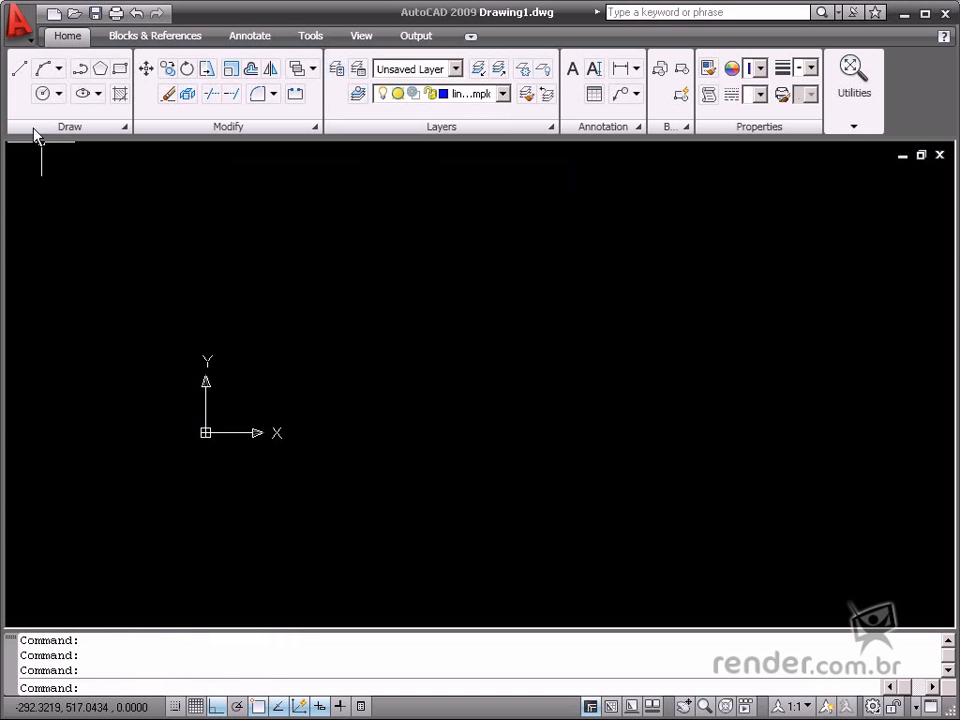
- Draw a closed rectangle with Line, about 455 units wide and 248 units high, beside the origin
left_click(19, 70)
left_click(409, 420)
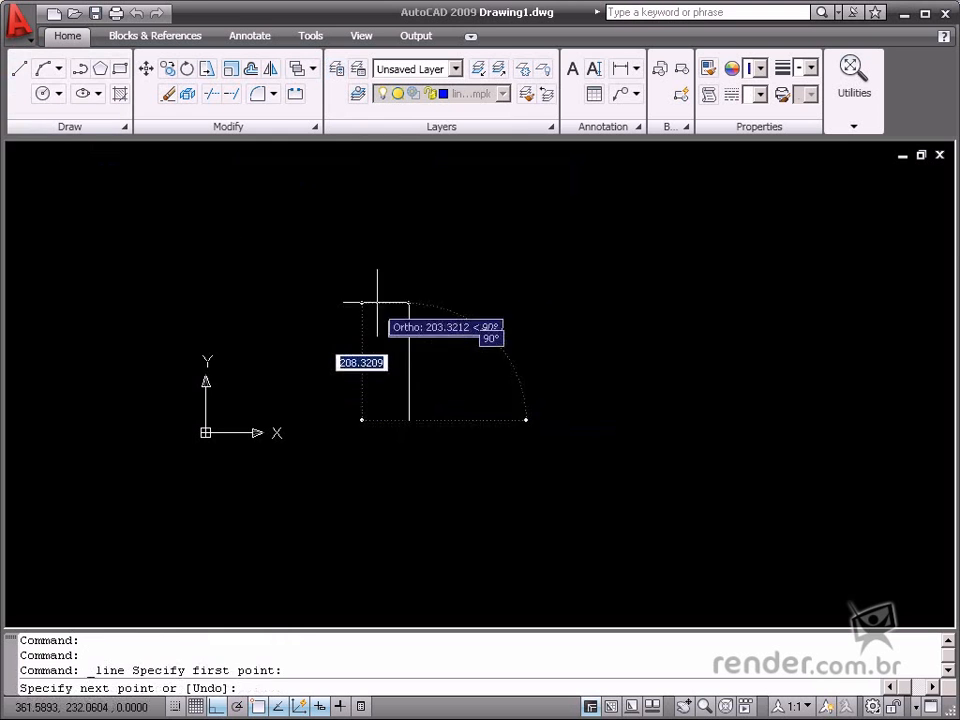
left_click(409, 281)
left_click(665, 312)
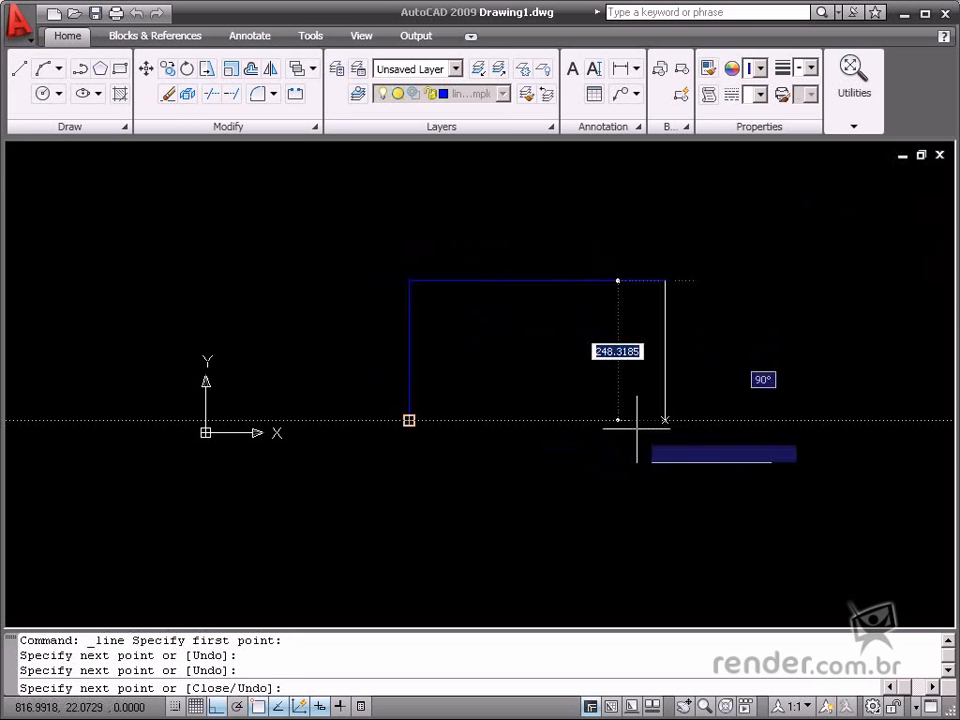
left_click(648, 420)
left_click(409, 420)
right_click(407, 420)
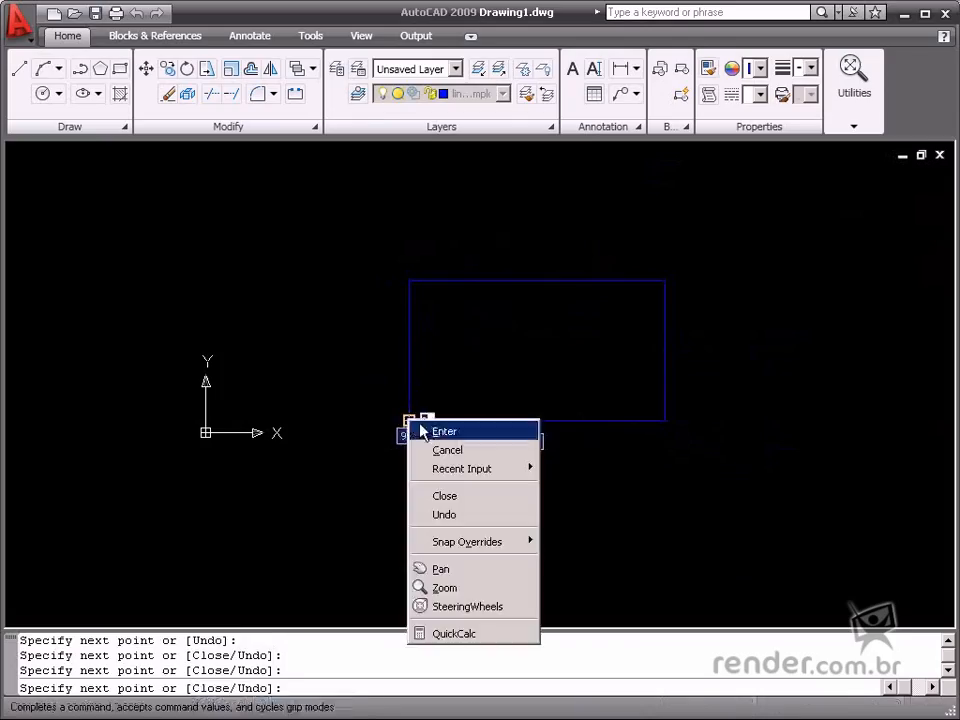
left_click(426, 431)
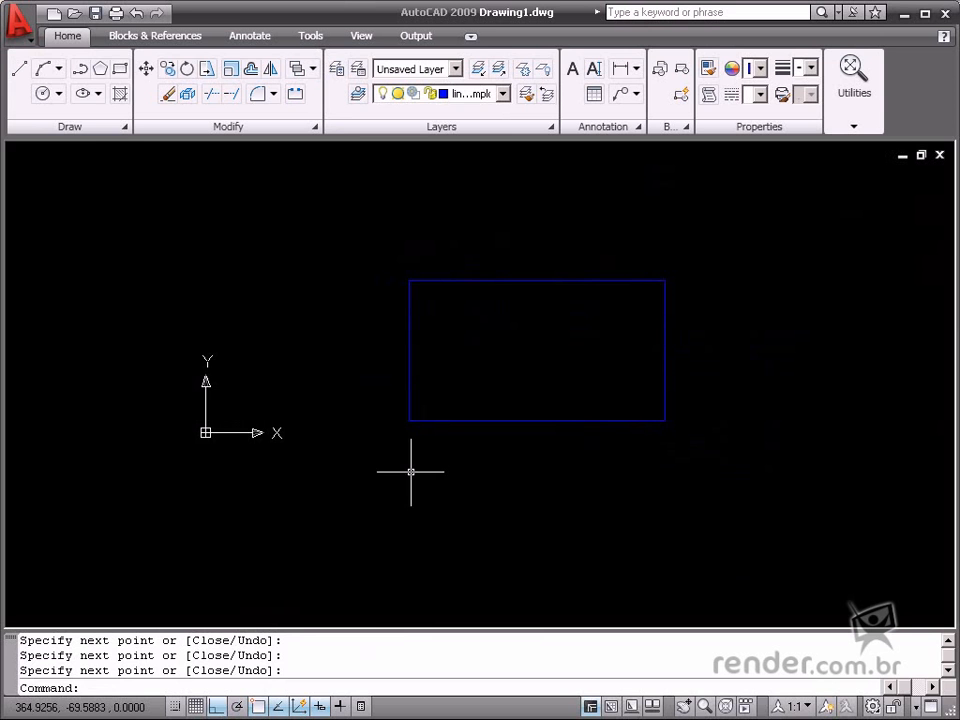
- Draw a second box about 275 units wide with Line, from the rectangle's upper-right corner around to its right side
left_click(20, 73)
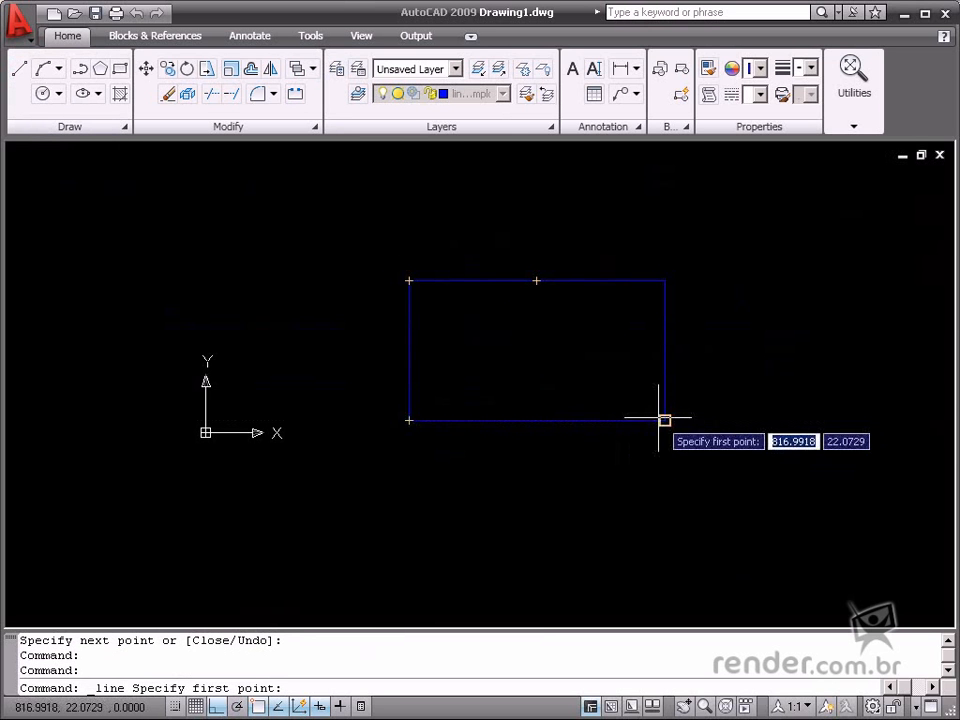
left_click(665, 280)
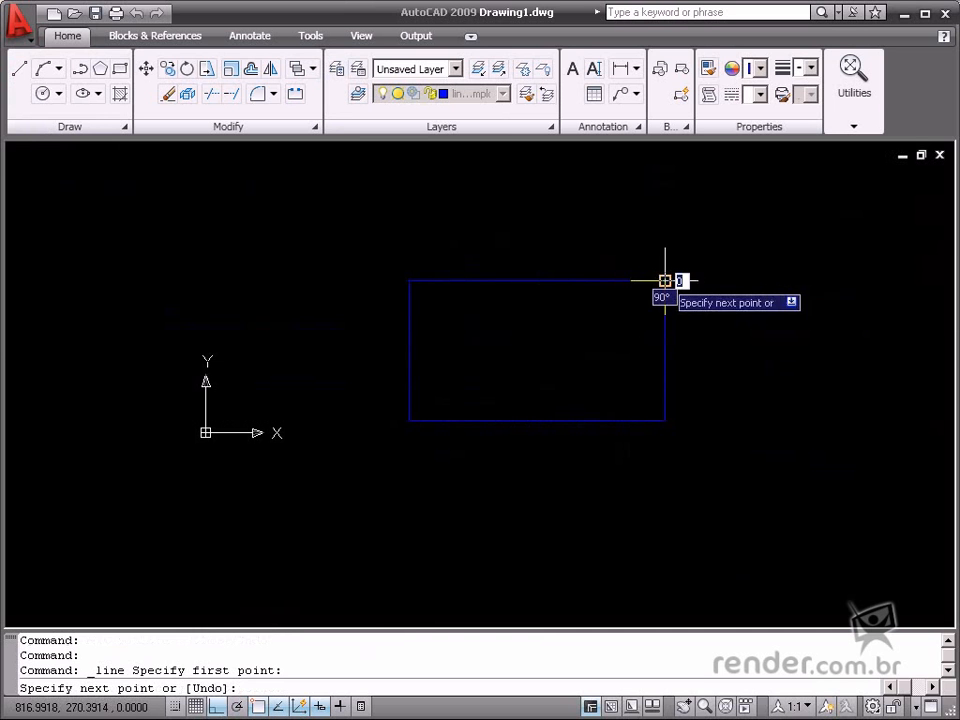
left_click(665, 197)
left_click(818, 203)
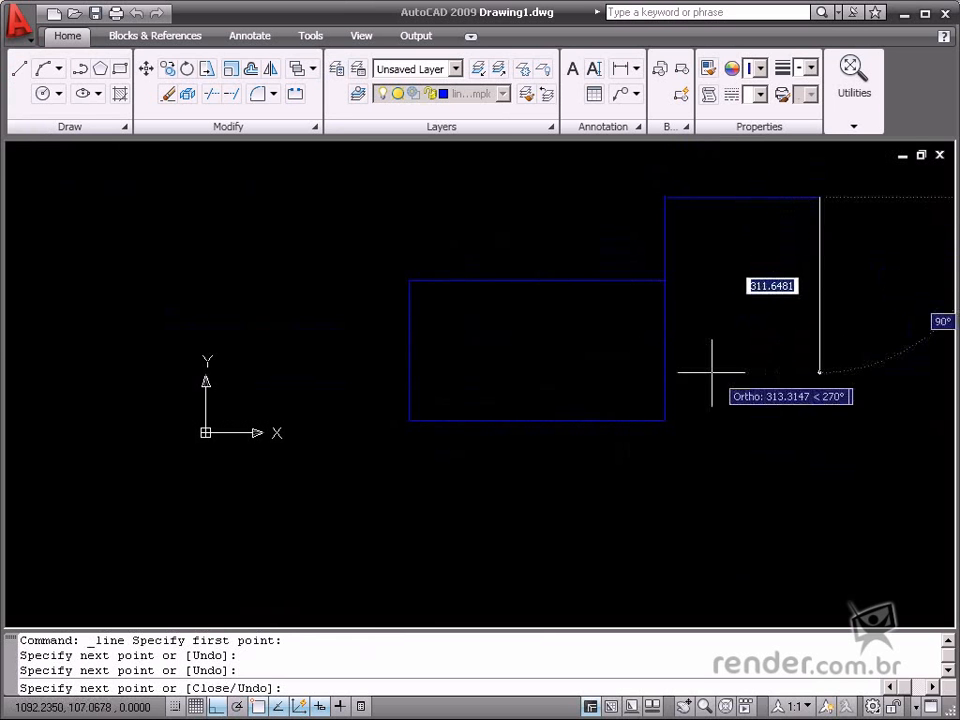
left_click(688, 350)
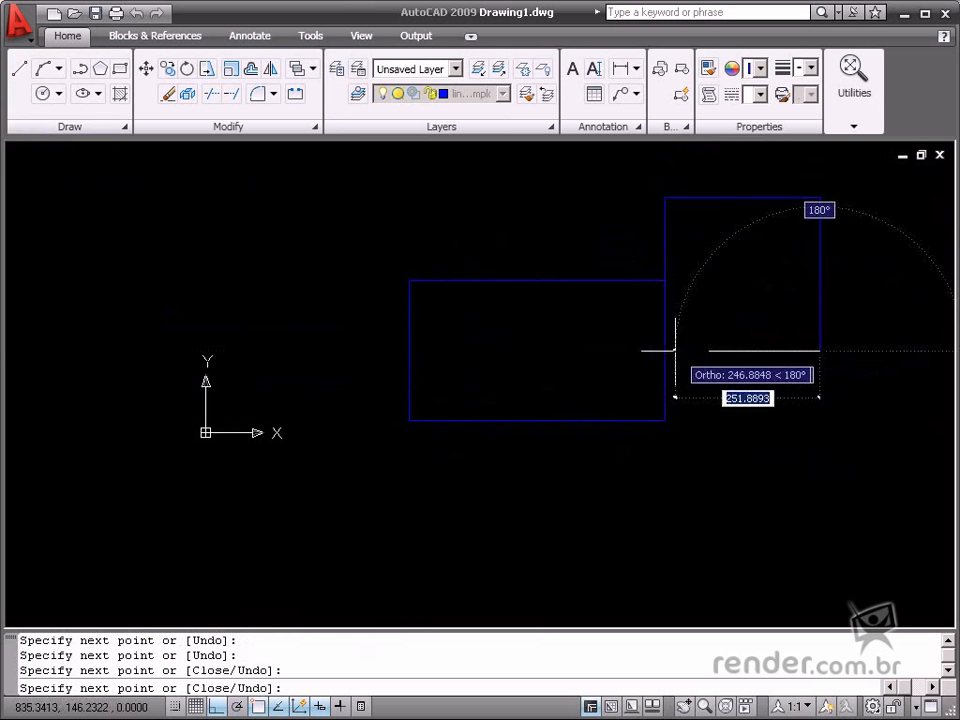
right_click(665, 351)
left_click(682, 364)
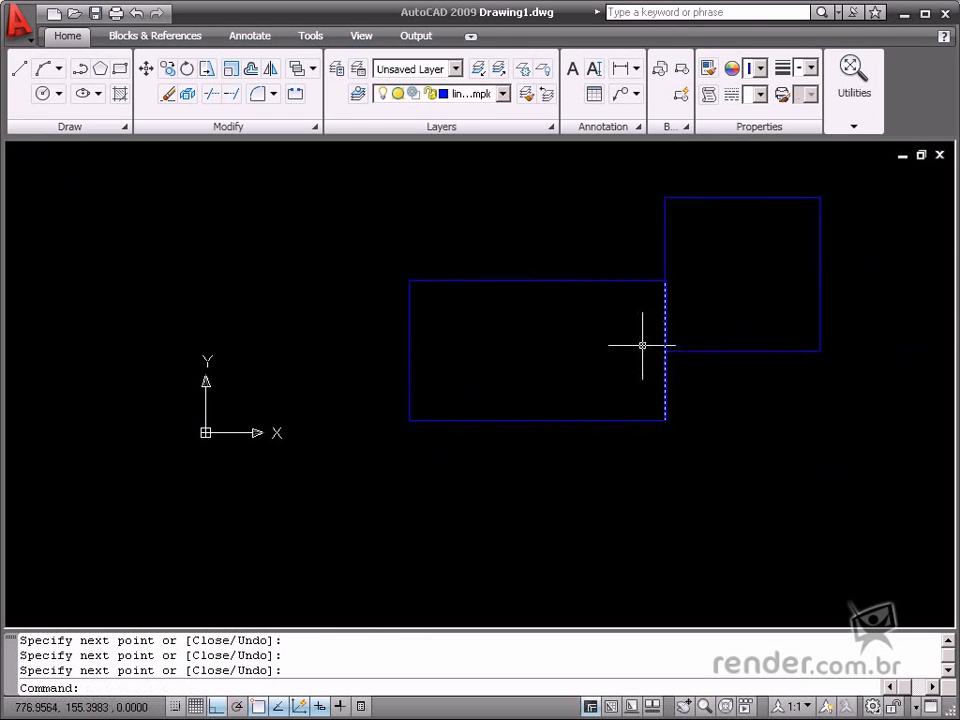
- Start a stair-shaped line chain at about 1293,282, going down, left about 204 units, and down to about 1089,-103
middle_click_drag(643, 343, 479, 385)
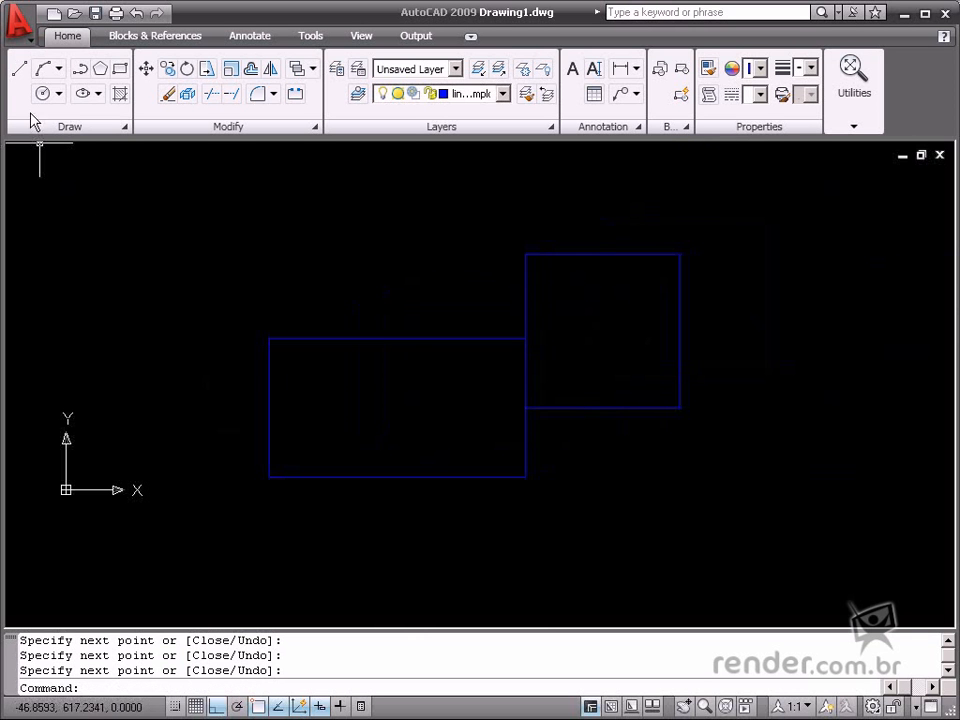
left_click(19, 68)
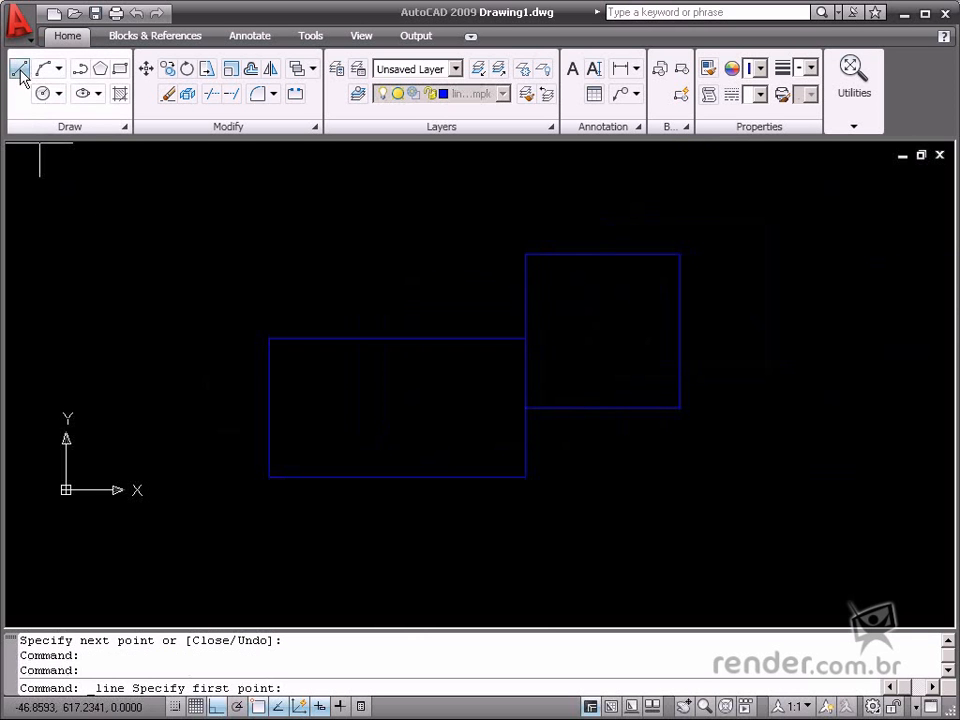
left_click(792, 335)
left_click(792, 463)
left_click(678, 463)
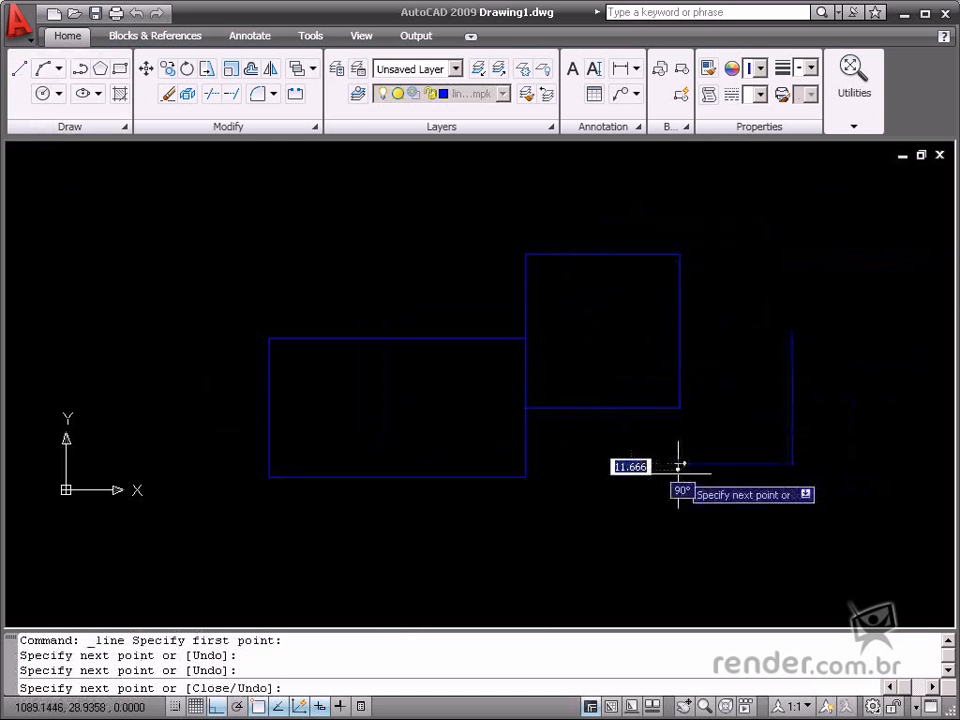
left_click(677, 547)
- Extend the chain with a horizontal segment about 431 units to the right and undo it within the Line command
middle_click_drag(826, 553, 664, 536)
left_click(689, 531)
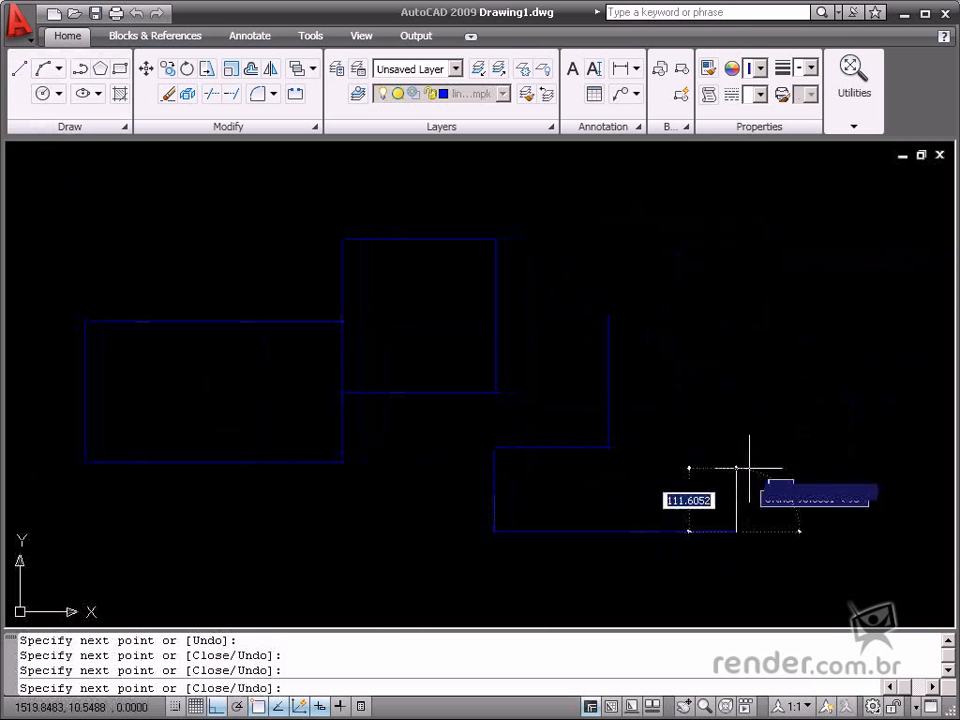
left_click(737, 462)
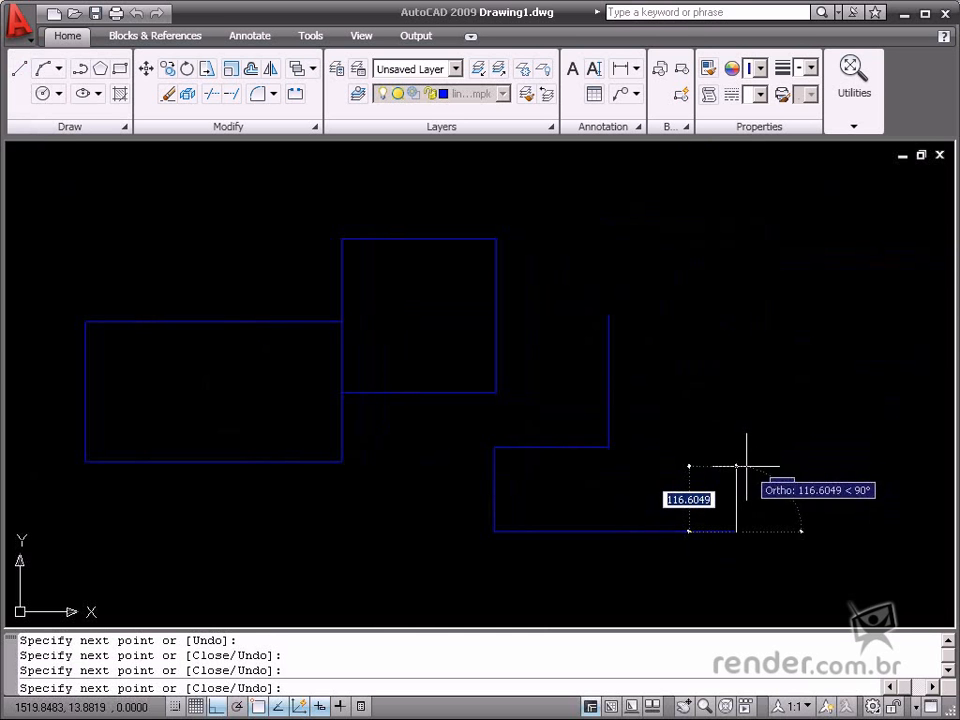
right_click(747, 466)
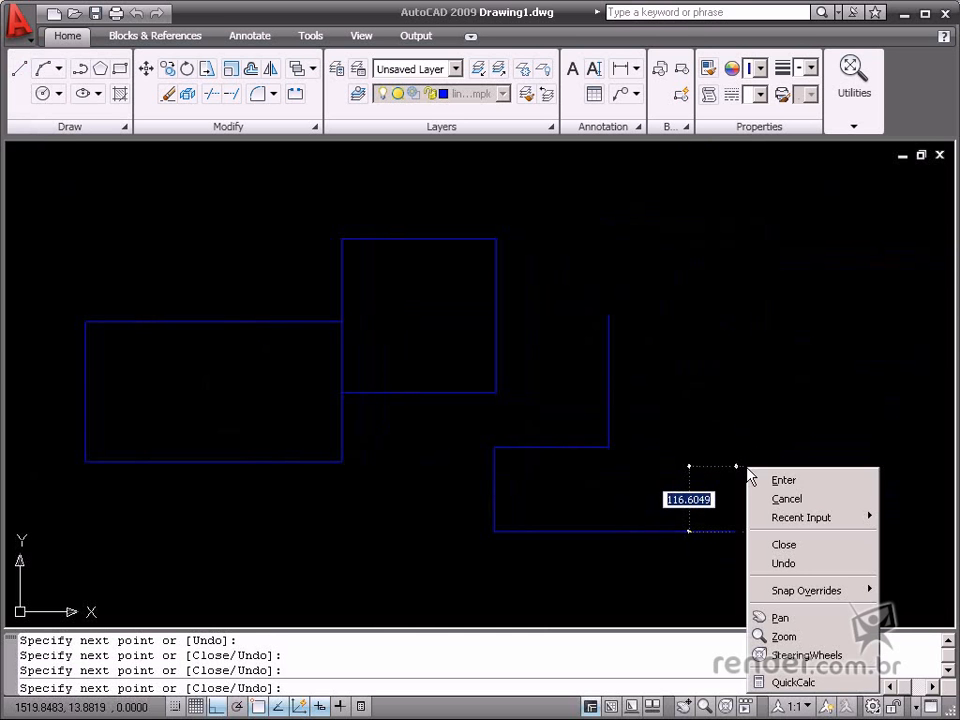
left_click(833, 564)
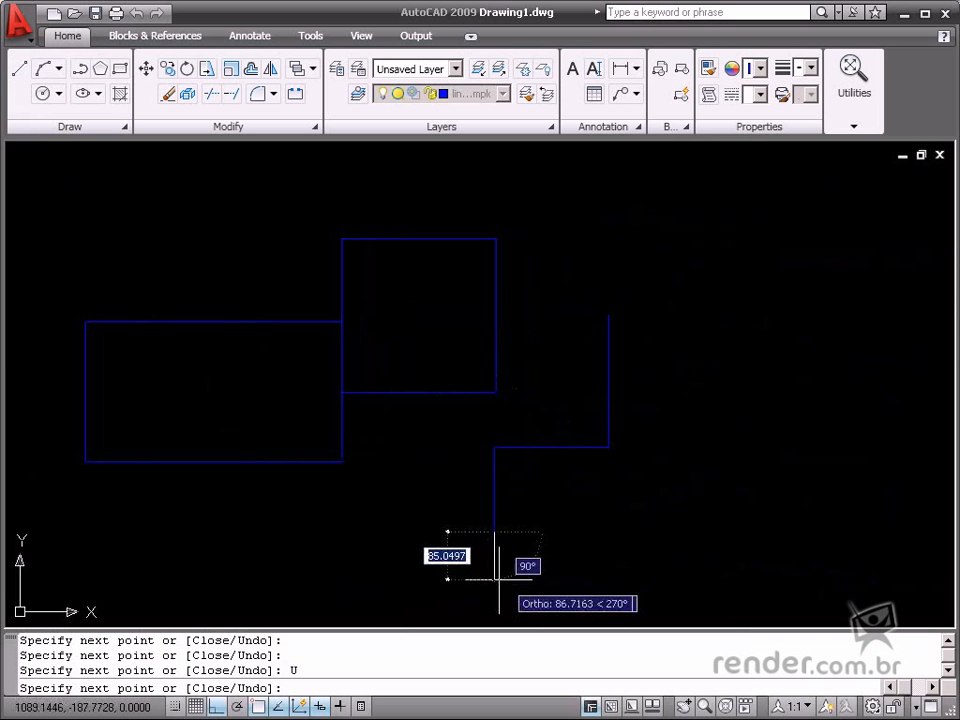
- Continue the chain with two more stair steps leftward and down, the first about 155 units wide and 90 units high
left_click(493, 531)
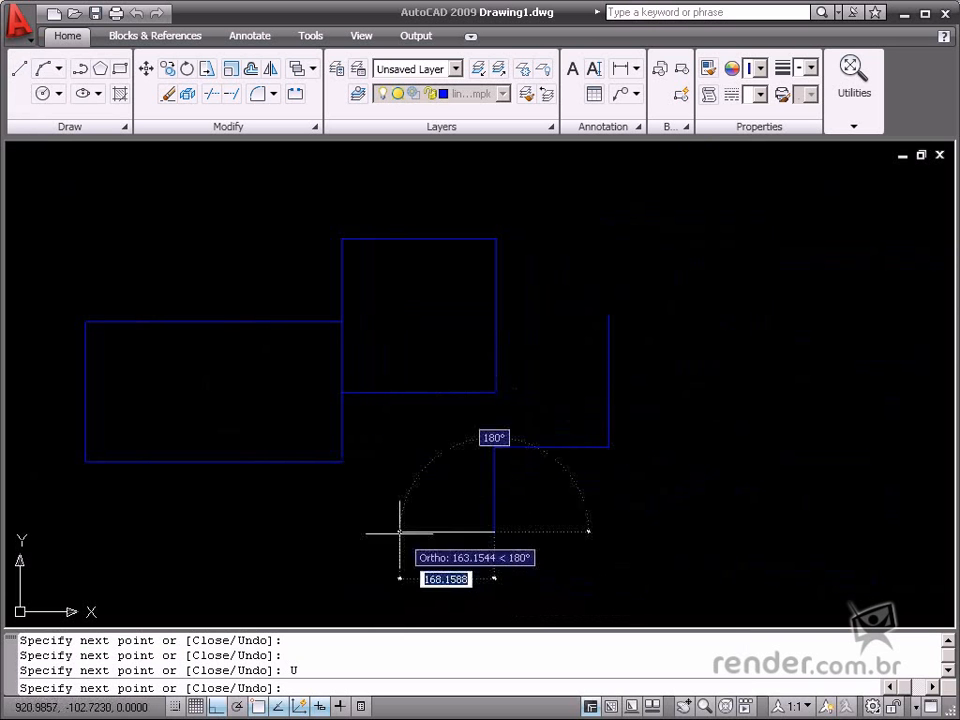
left_click(407, 581)
middle_click_drag(407, 570, 418, 505)
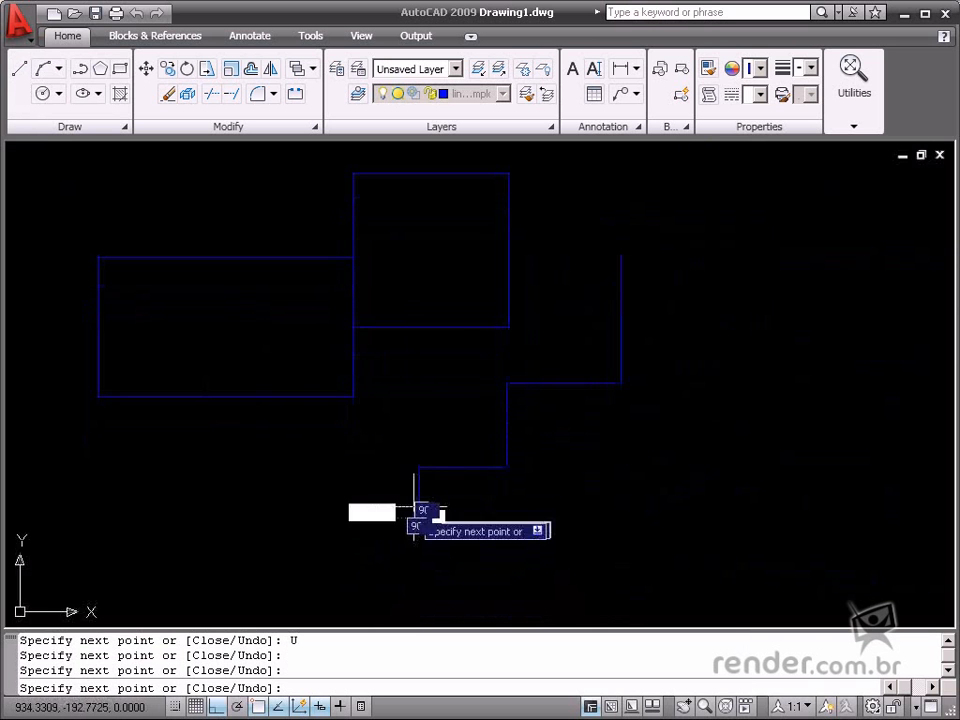
left_click(315, 518)
left_click(315, 578)
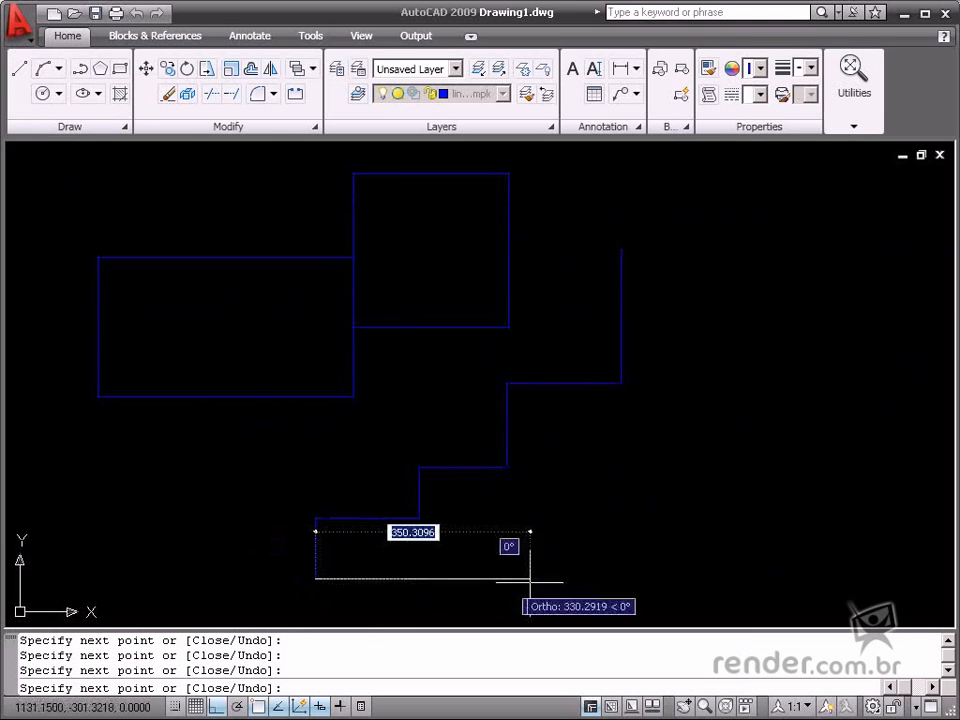
- Close the stair outline with a bottom line, a right side about 584 units high, and a top line to the start point
left_click(721, 578)
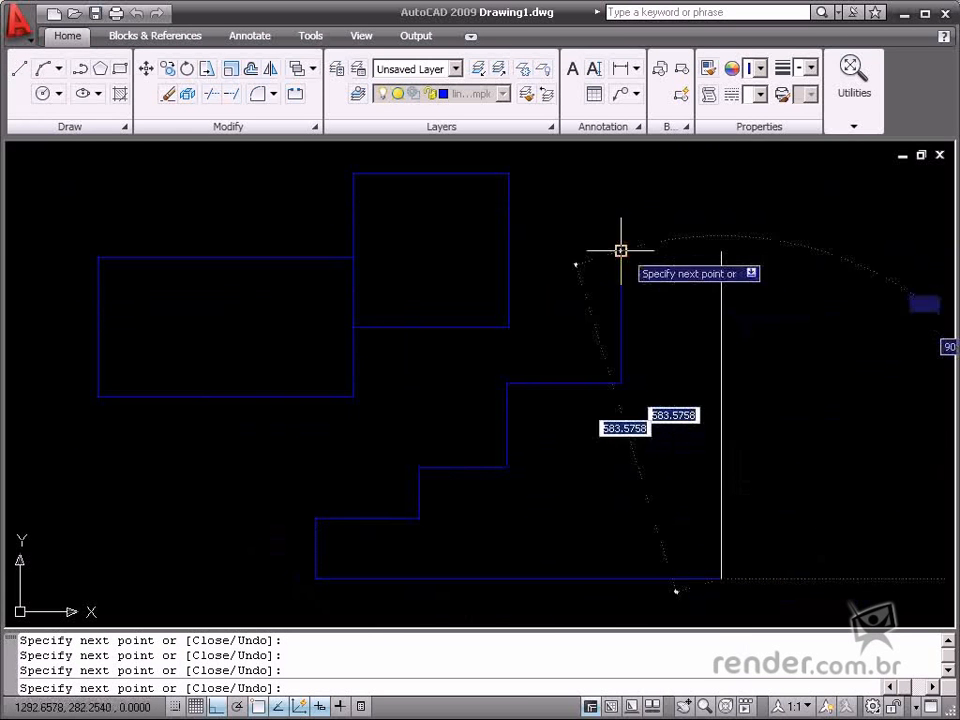
left_click(721, 250)
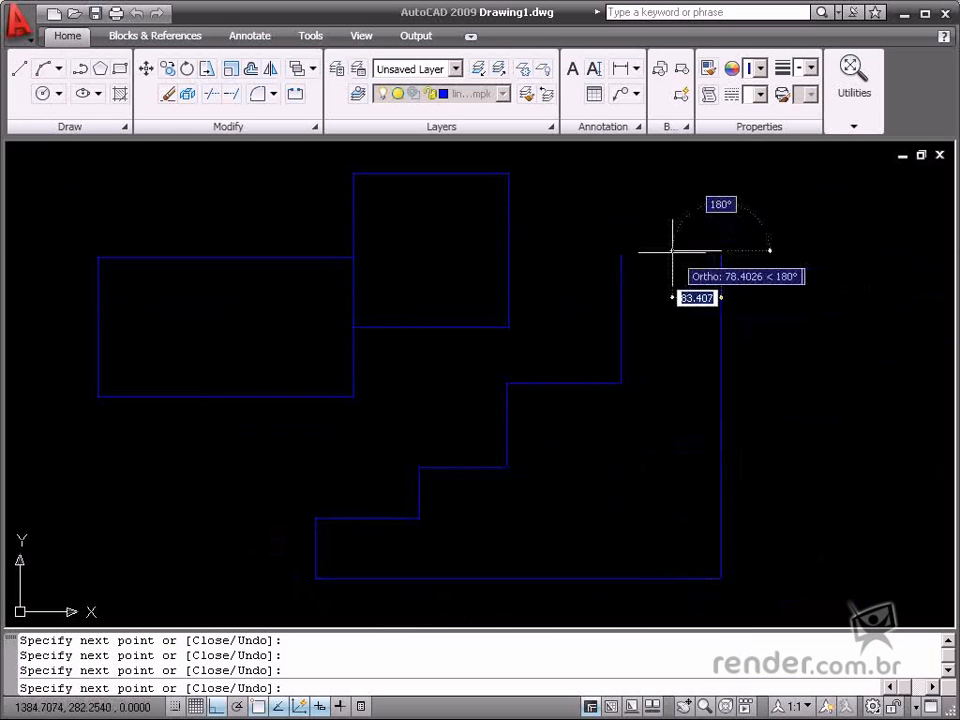
left_click(621, 251)
right_click(621, 251)
left_click(650, 266)
scroll(628, 271, "down", 2)
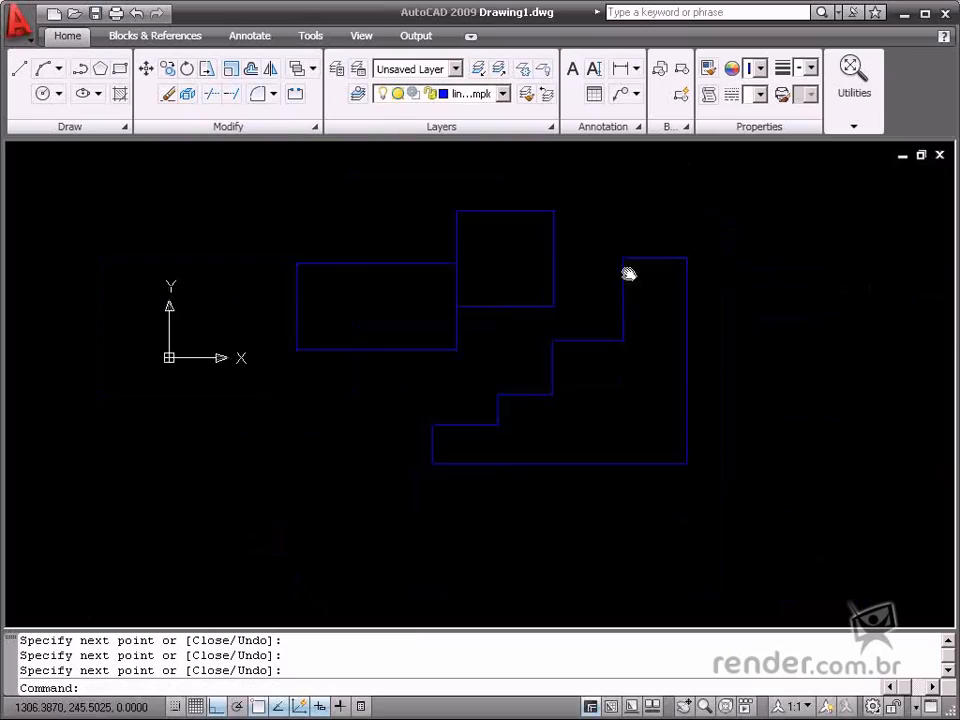
middle_click_drag(628, 272, 607, 322)
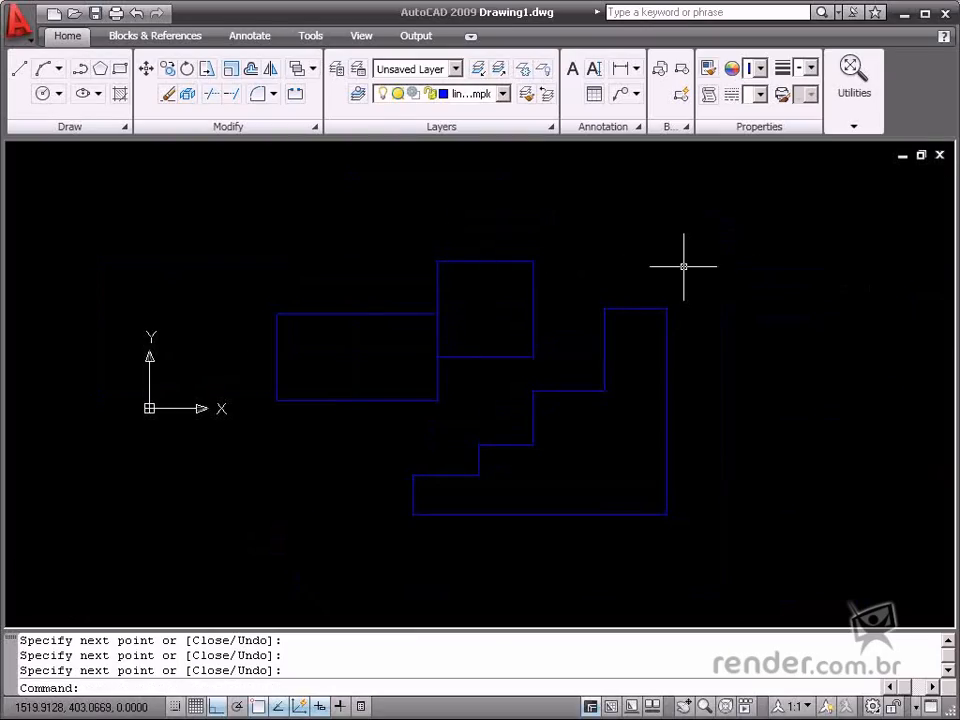